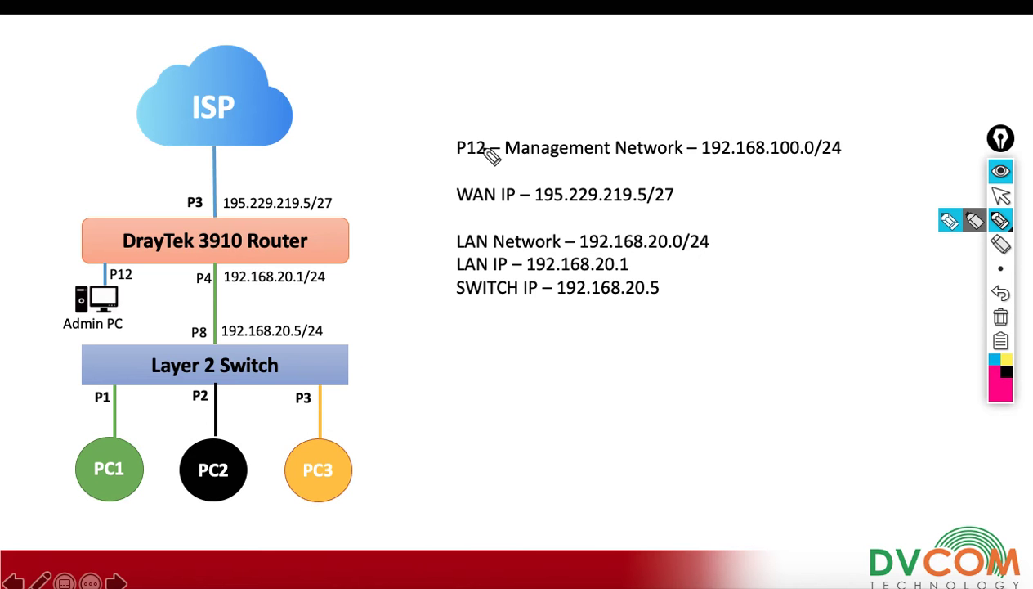
Circle P12 and mark the 192.168.100.0/24 management subnet with an arrow to a circled DHCP/DNS note.
mouse_move(484, 133)
mouse_down()
mouse_move(460, 132)
mouse_move(480, 168)
mouse_move(473, 132)
mouse_move(484, 128)
mouse_up()
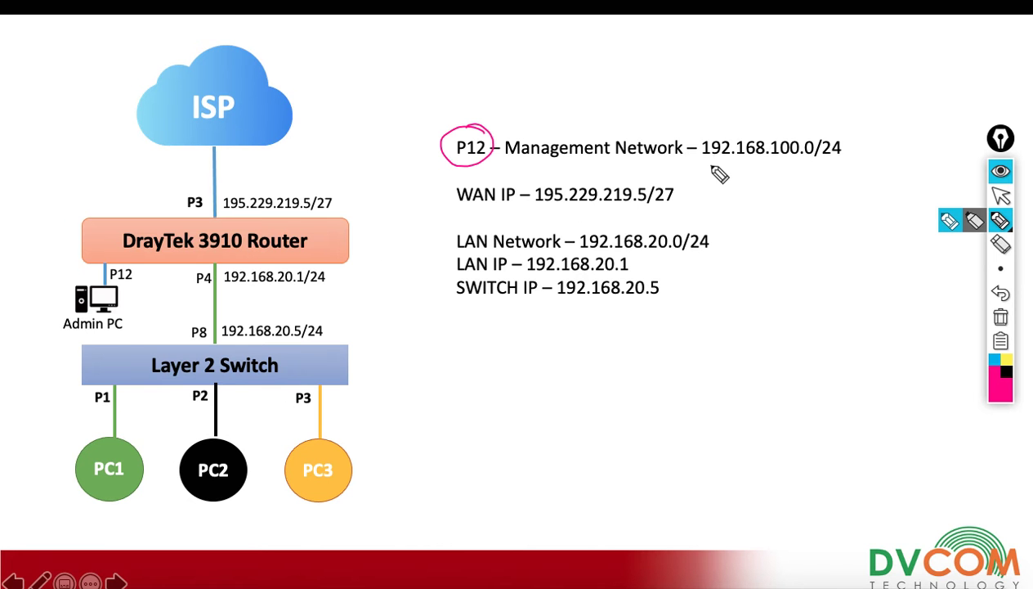
mouse_move(709, 165)
mouse_down()
mouse_move(850, 156)
mouse_move(765, 135)
mouse_move(695, 143)
mouse_move(699, 164)
mouse_up()
mouse_move(762, 132)
mouse_down()
mouse_move(752, 94)
mouse_move(820, 86)
mouse_up()
mouse_move(775, 113)
mouse_down()
mouse_move(839, 83)
mouse_move(759, 81)
mouse_move(750, 104)
mouse_up()
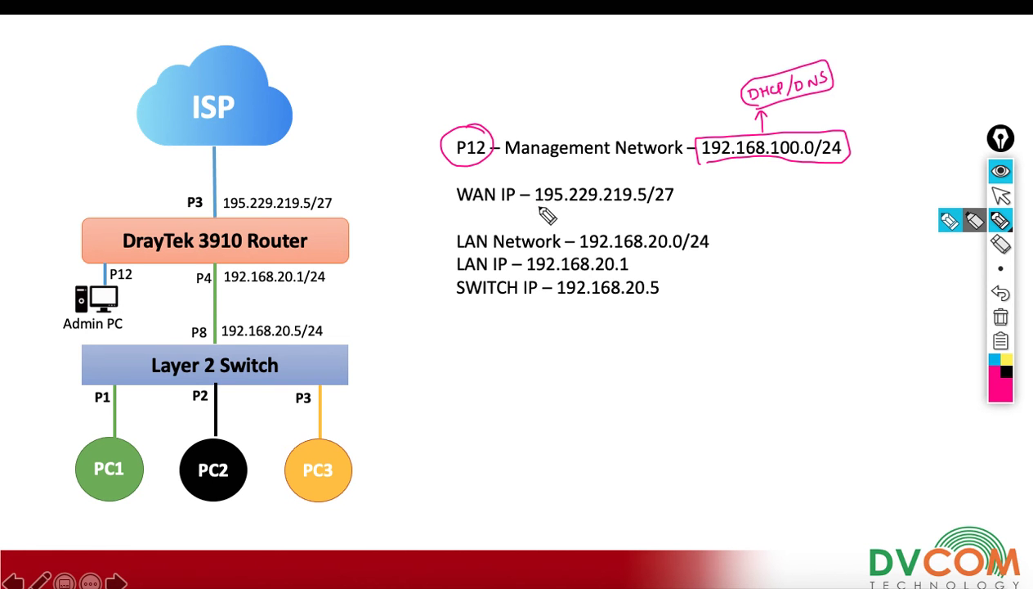
Underline the WAN IP, circle its /27, and tick the LAN Network and LAN IP lines.
drag(536, 205, 646, 206)
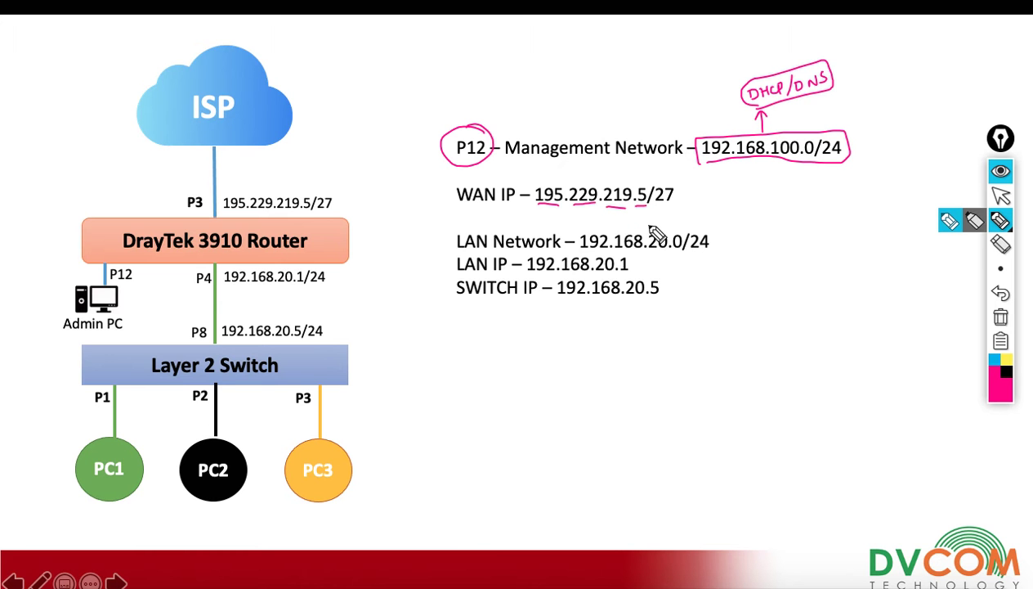
mouse_move(677, 201)
mouse_down()
mouse_move(665, 182)
mouse_move(652, 201)
mouse_move(666, 182)
mouse_up()
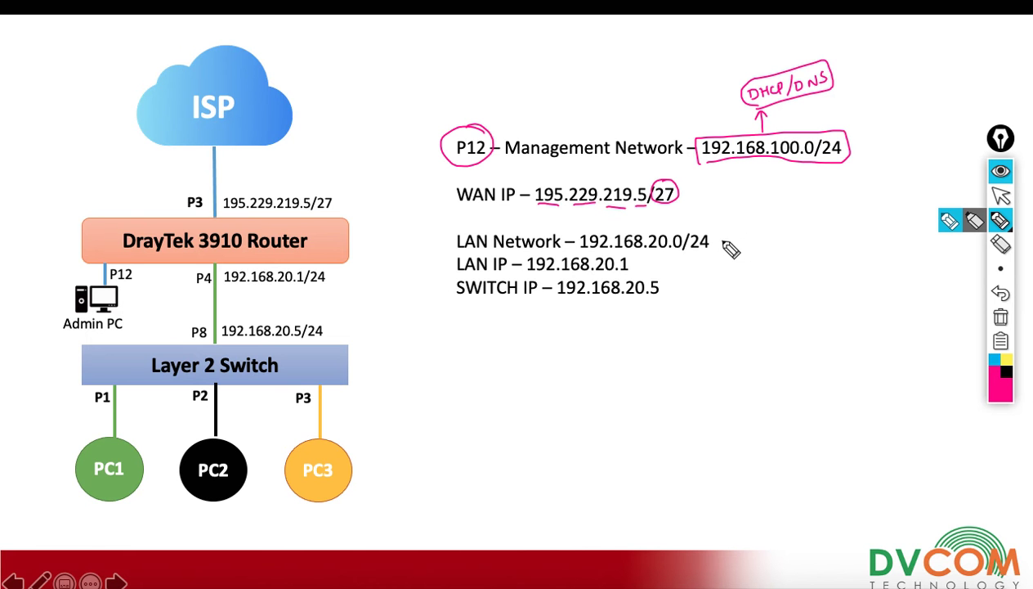
drag(717, 240, 738, 231)
drag(633, 261, 646, 257)
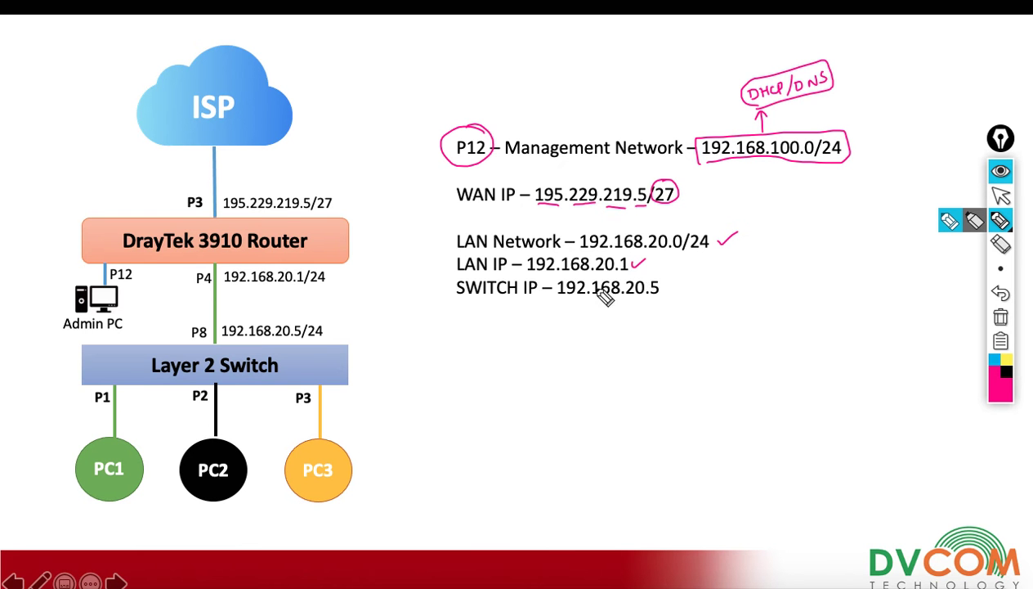
Write (DHCP & DNS) beside LAN Network, tick SWITCH IP, and handwrite 195.229.219.5 below the plan.
mouse_move(763, 232)
mouse_down()
mouse_move(770, 244)
mouse_move(800, 235)
mouse_move(882, 242)
mouse_up()
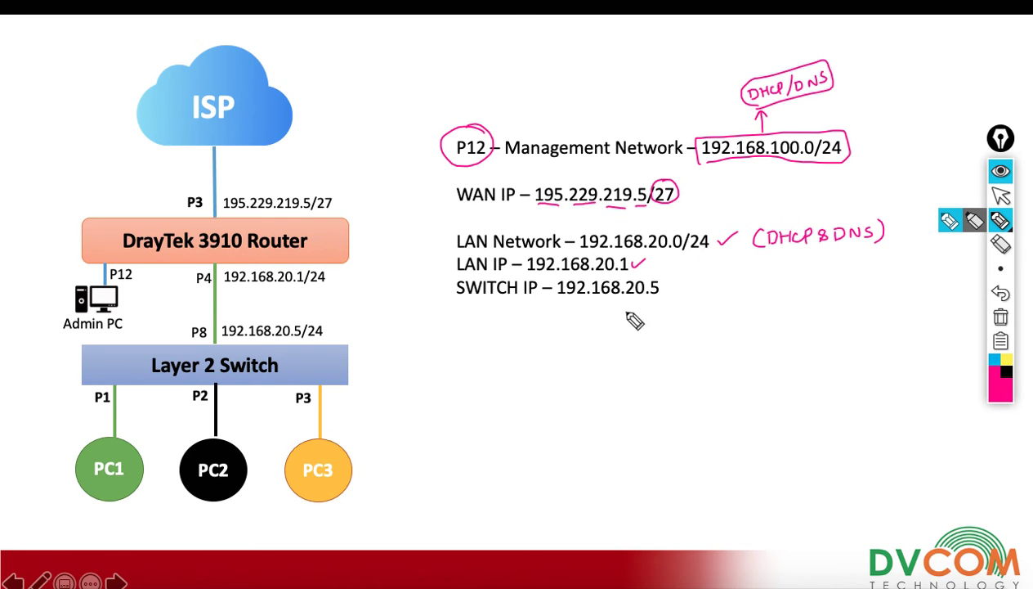
drag(667, 286, 682, 280)
mouse_move(490, 347)
mouse_down()
mouse_move(490, 361)
mouse_move(600, 357)
mouse_up()
click(517, 354)
click(561, 353)
click(593, 352)
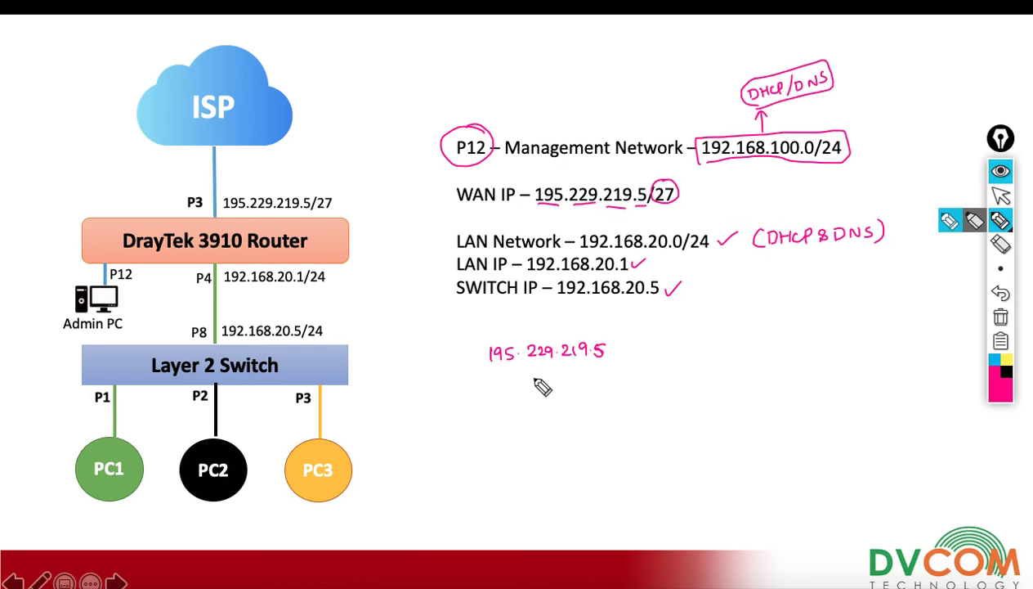
Draw an arrow down from 195.229.219.5, write Telnet by the switch, and underline the address.
mouse_move(536, 368)
mouse_down()
mouse_move(536, 391)
mouse_move(542, 383)
mouse_up()
drag(386, 352, 446, 350)
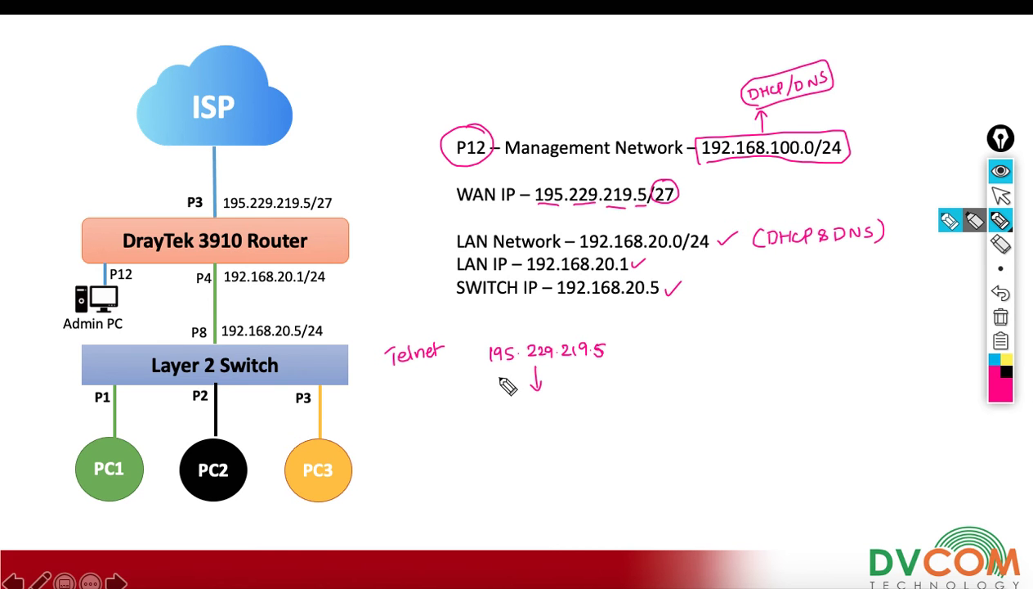
drag(490, 365, 606, 360)
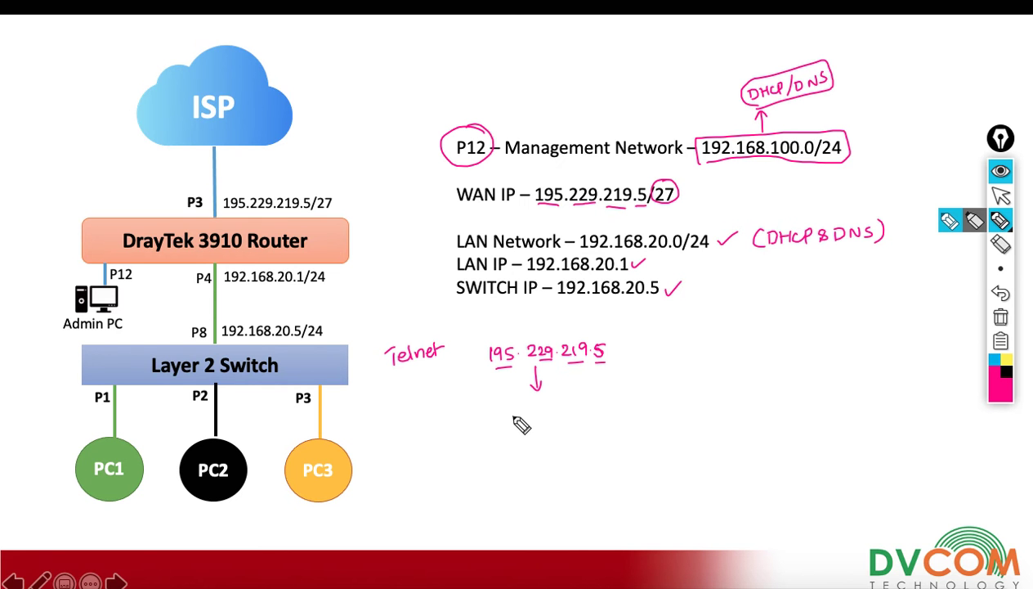
Handwrite and box 192.168.20.5 below the arrow, then note and underline the switch login credentials.
mouse_move(509, 411)
mouse_down()
mouse_move(510, 422)
mouse_move(613, 417)
mouse_up()
click(546, 417)
click(607, 414)
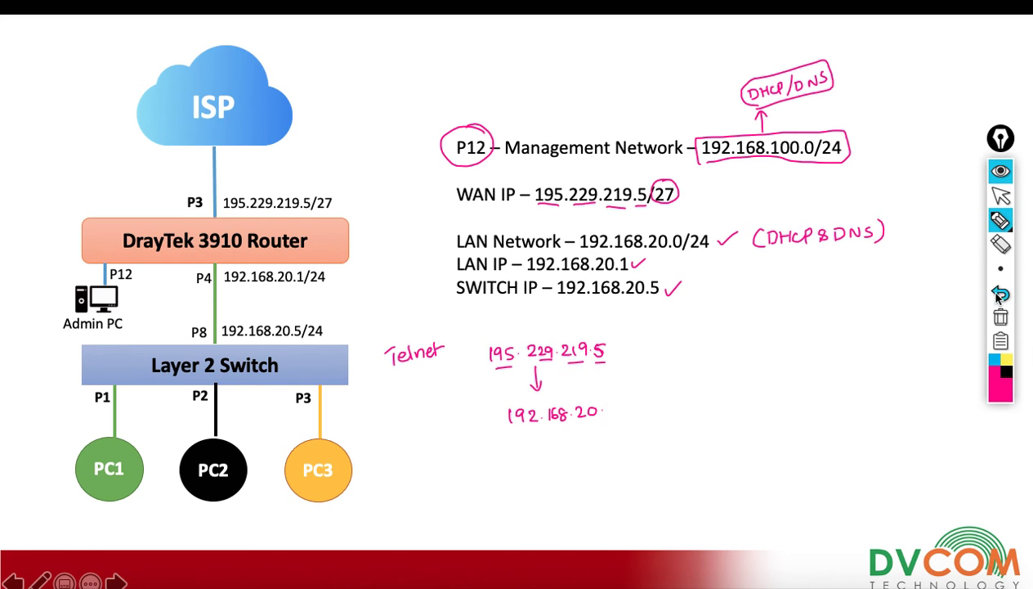
drag(618, 400, 623, 417)
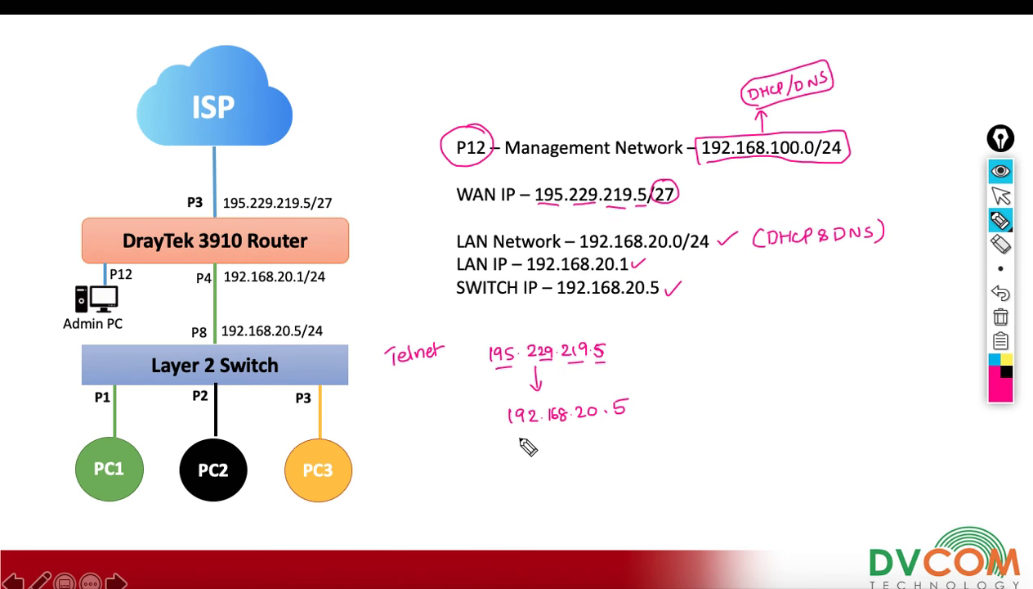
mouse_move(509, 439)
mouse_down()
mouse_move(631, 435)
mouse_move(635, 389)
mouse_move(531, 396)
mouse_move(501, 415)
mouse_move(503, 437)
mouse_up()
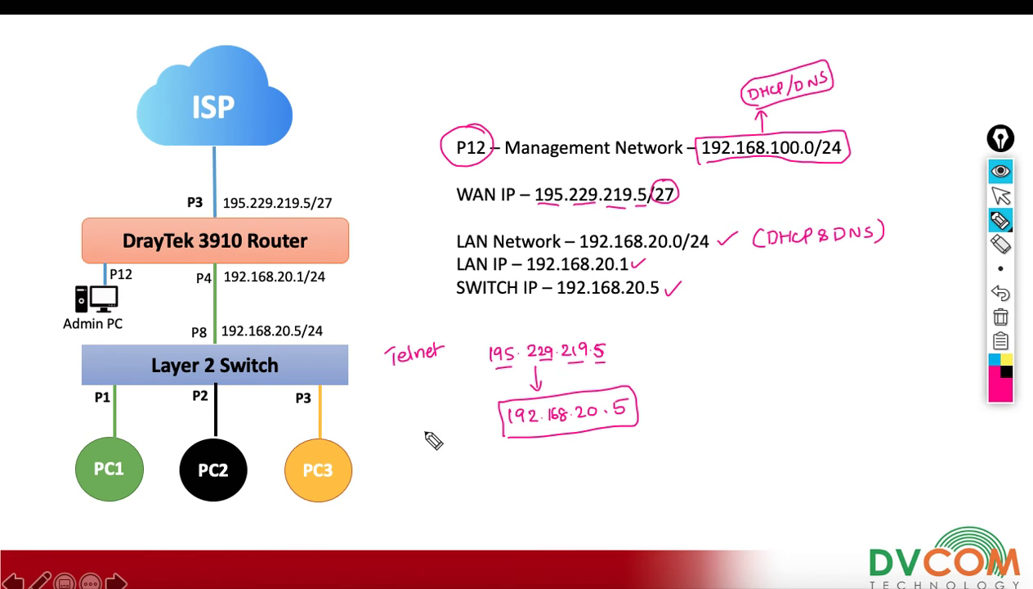
drag(700, 394, 821, 357)
drag(758, 399, 789, 394)
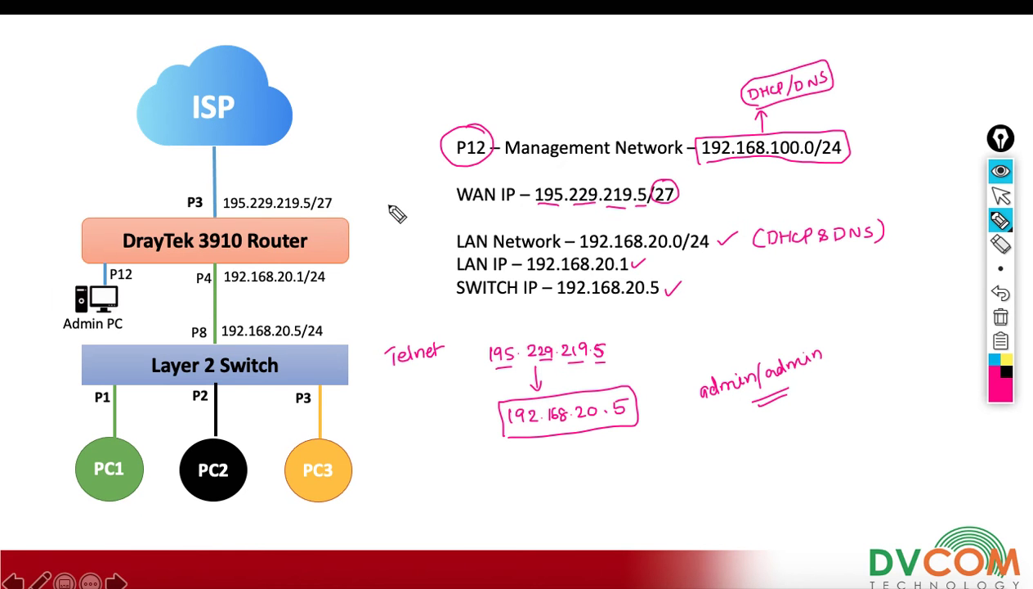
Erase all pink ink from the slide and switch back to the arrow pointer.
click(1001, 318)
click(1001, 194)
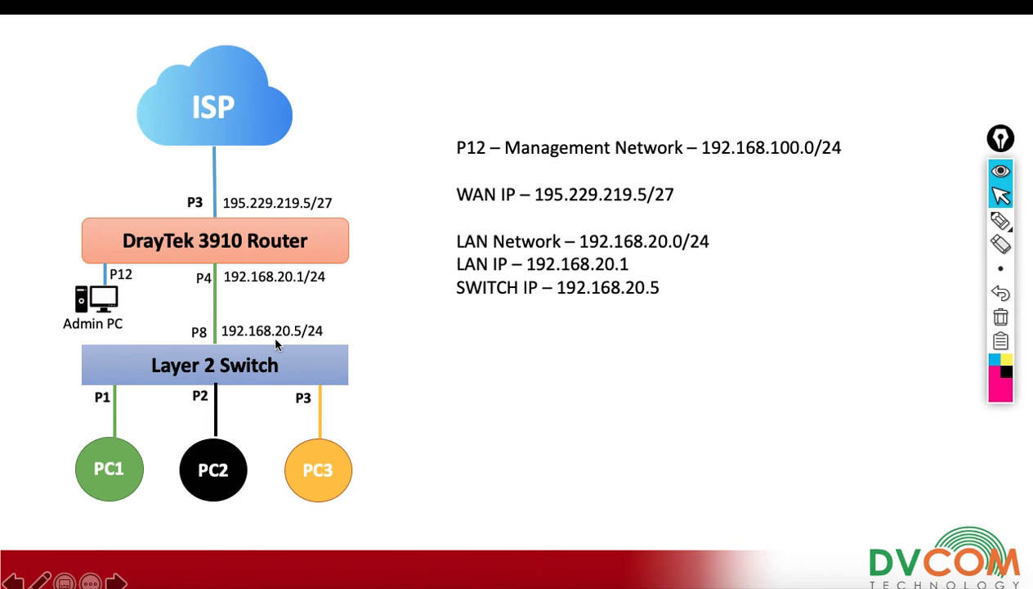
Exit the slide show and bring Google Chrome to the front.
key(Escape)
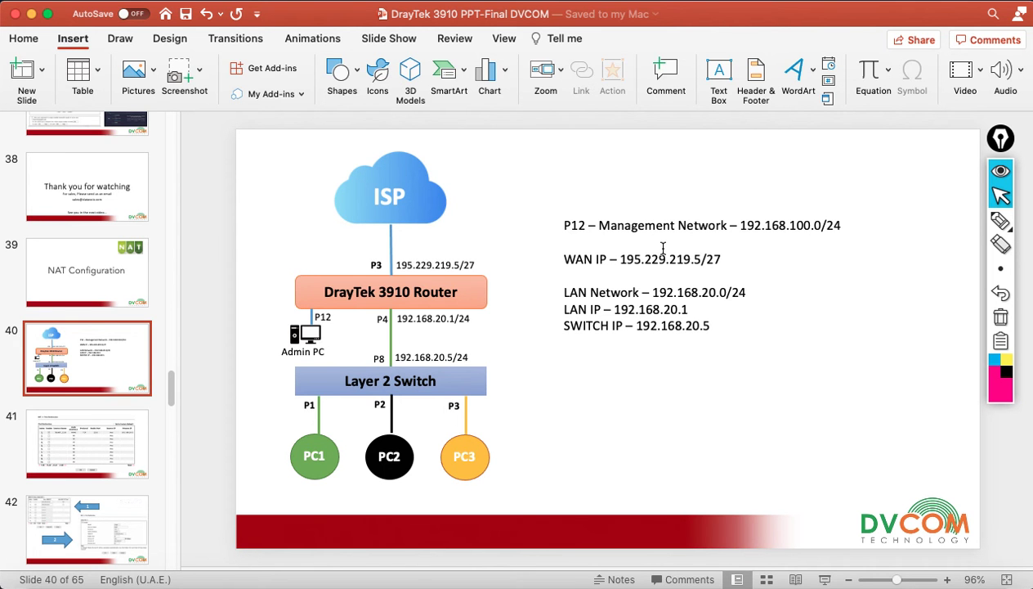
click(772, 579)
Log into the DrayTek router at 192.168.100.1 with the admin account and dismiss the default-password warning.
text(1)
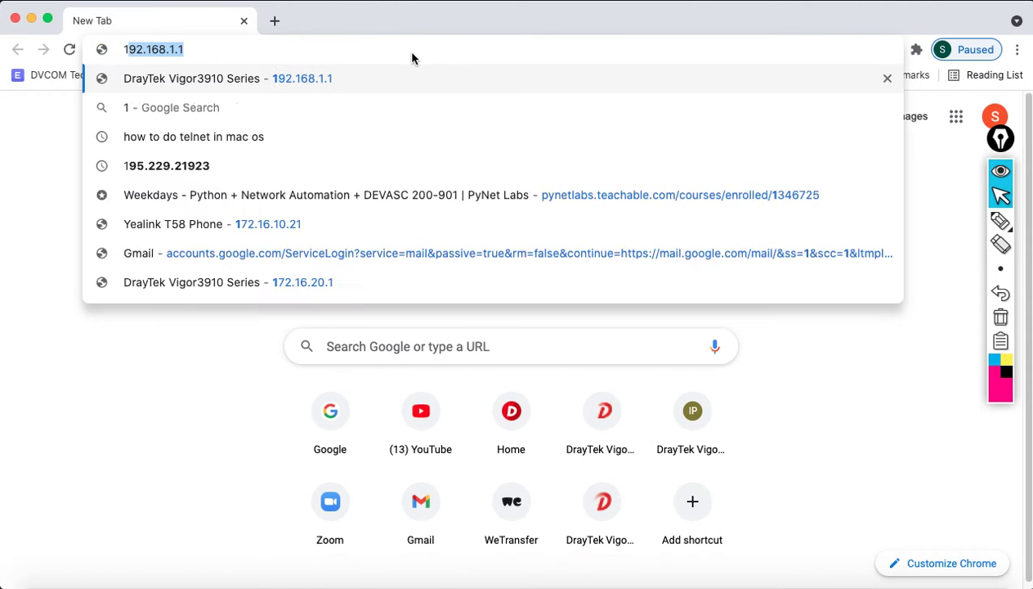
text(92.168.100.1)
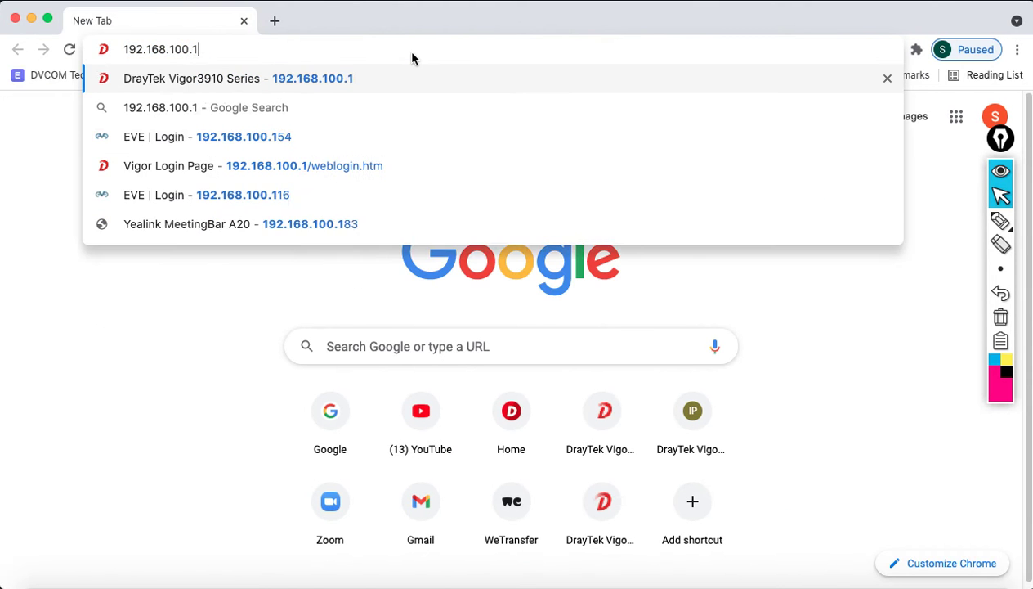
key(Return)
click(616, 259)
key(Tab)
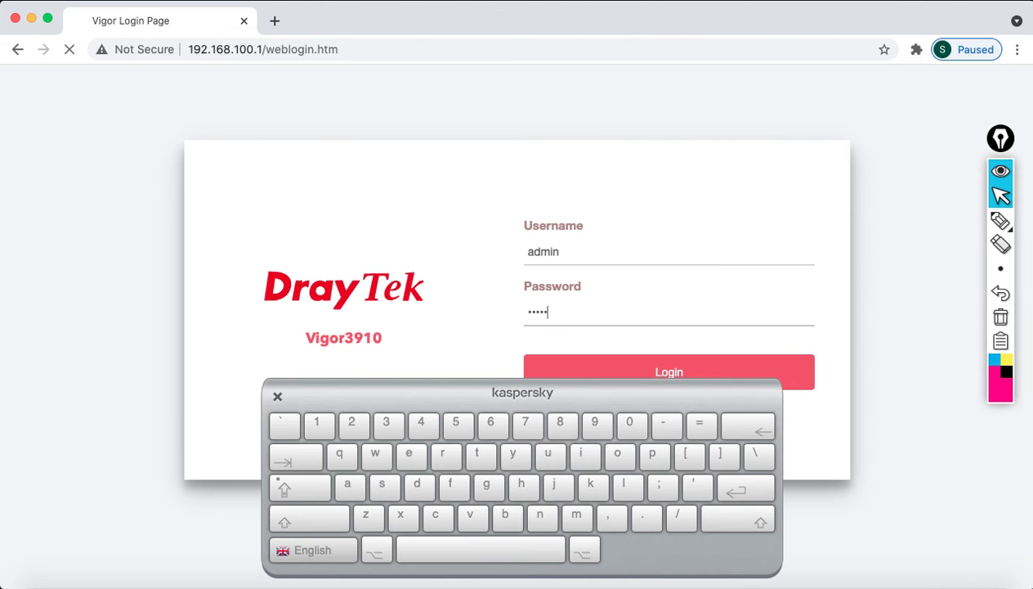
key(Return)
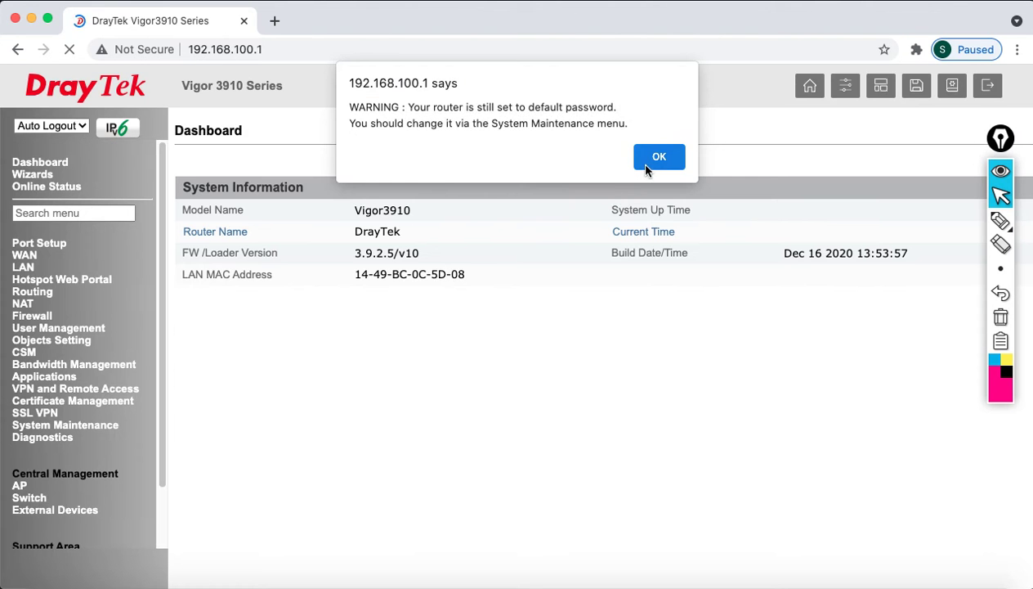
click(643, 166)
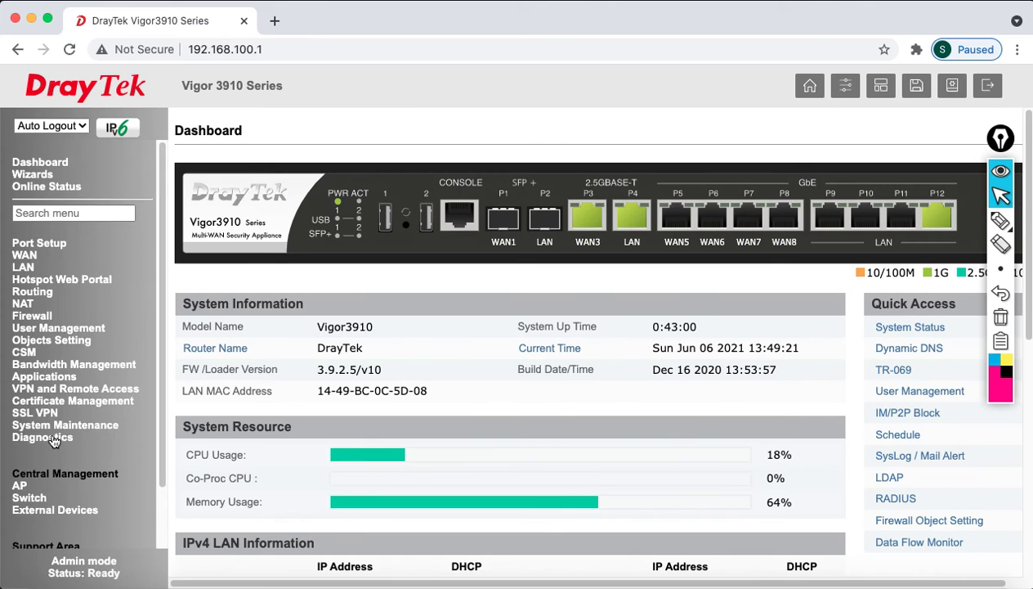
Go to the Diagnostics > Ping Diagnosis page.
click(54, 439)
scroll(79, 424, down, 3)
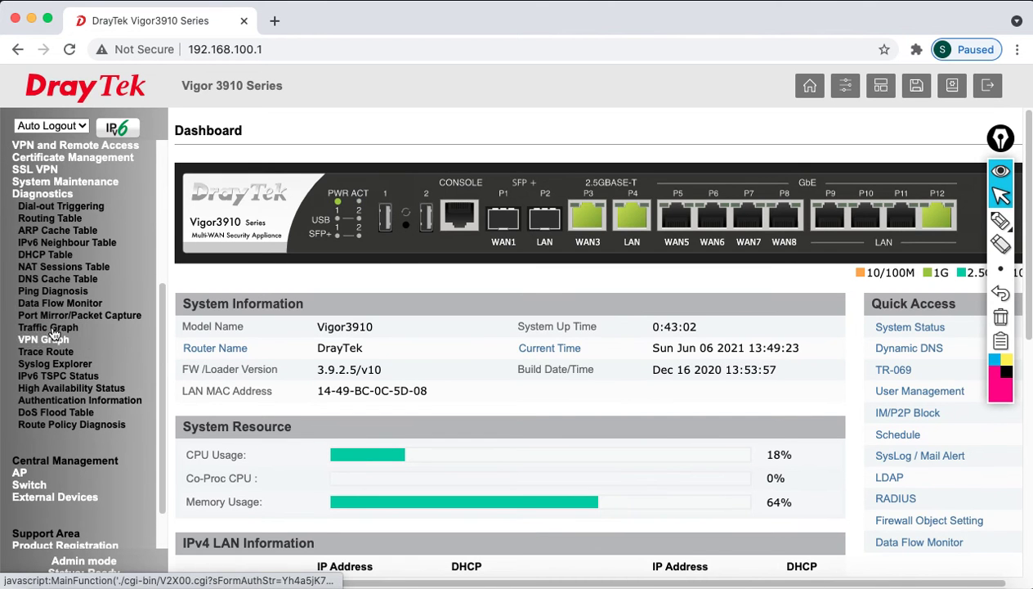
click(52, 290)
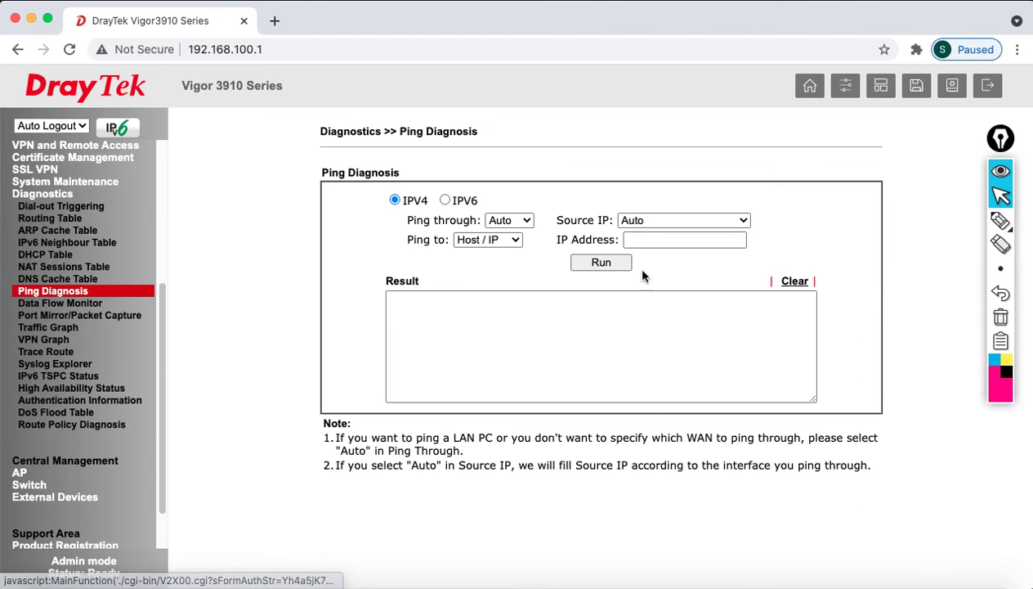
Ping 192.168.20.5, select the five-reply result text, and bring Terminal forward.
click(648, 240)
text(192.168.20.)
text(5)
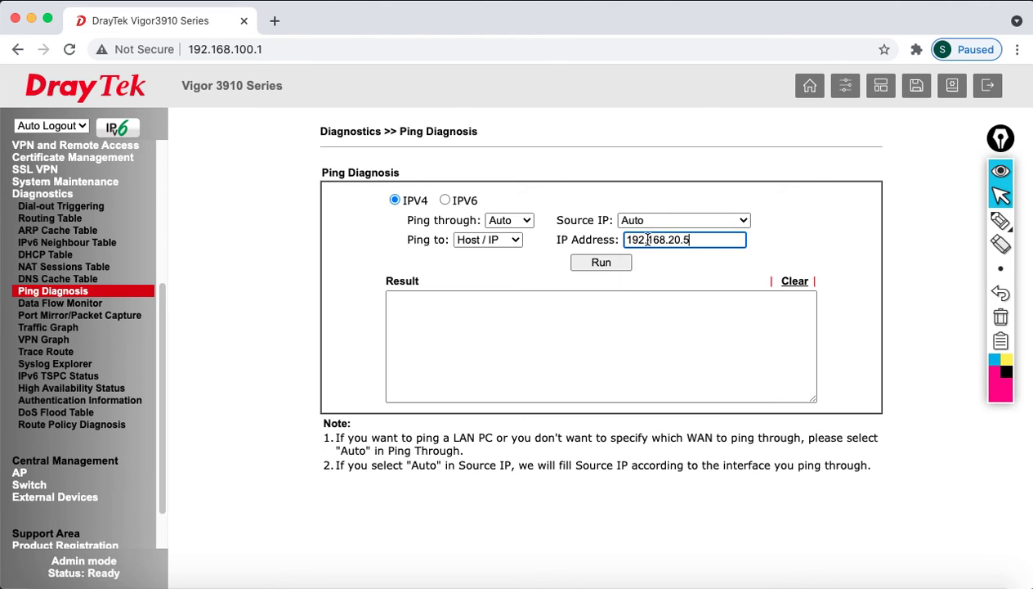
click(607, 265)
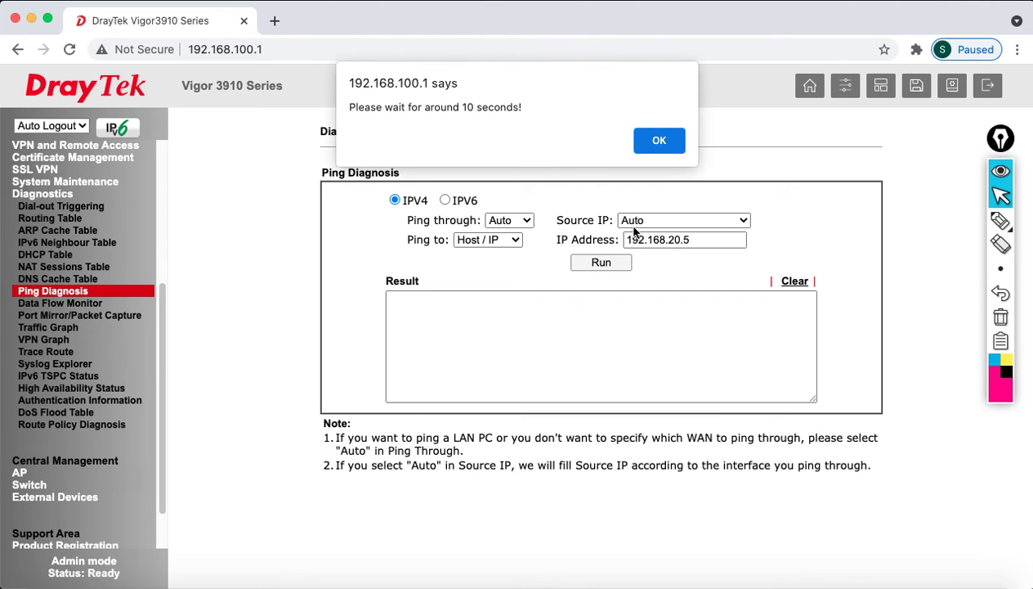
click(664, 141)
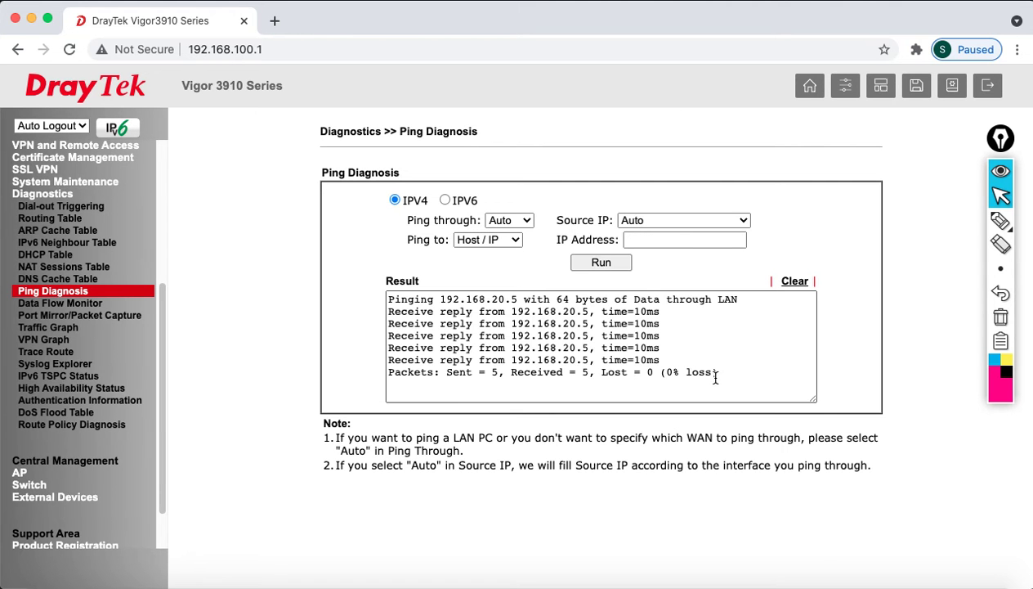
drag(715, 373, 381, 301)
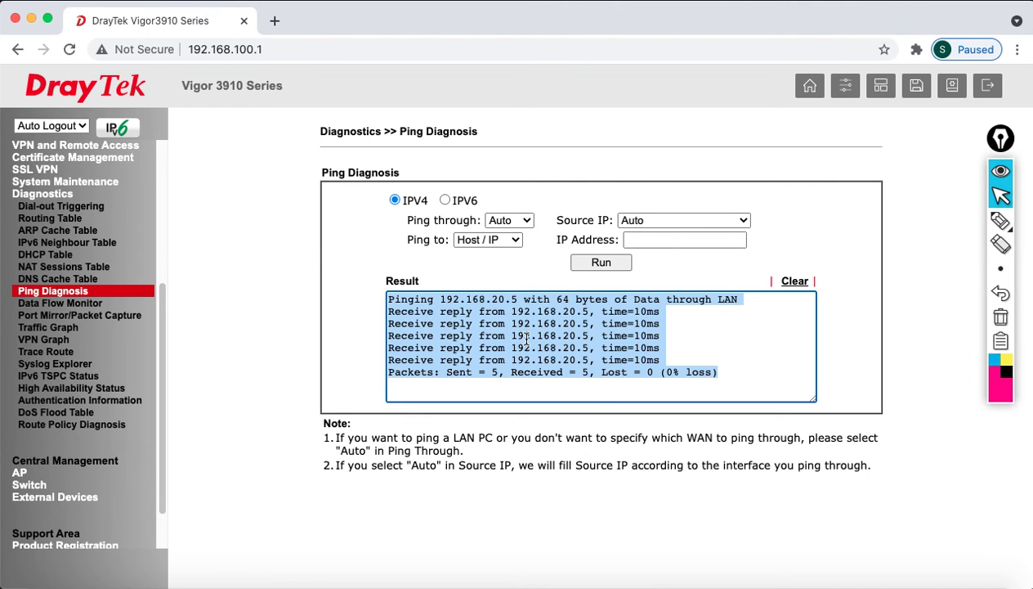
click(751, 580)
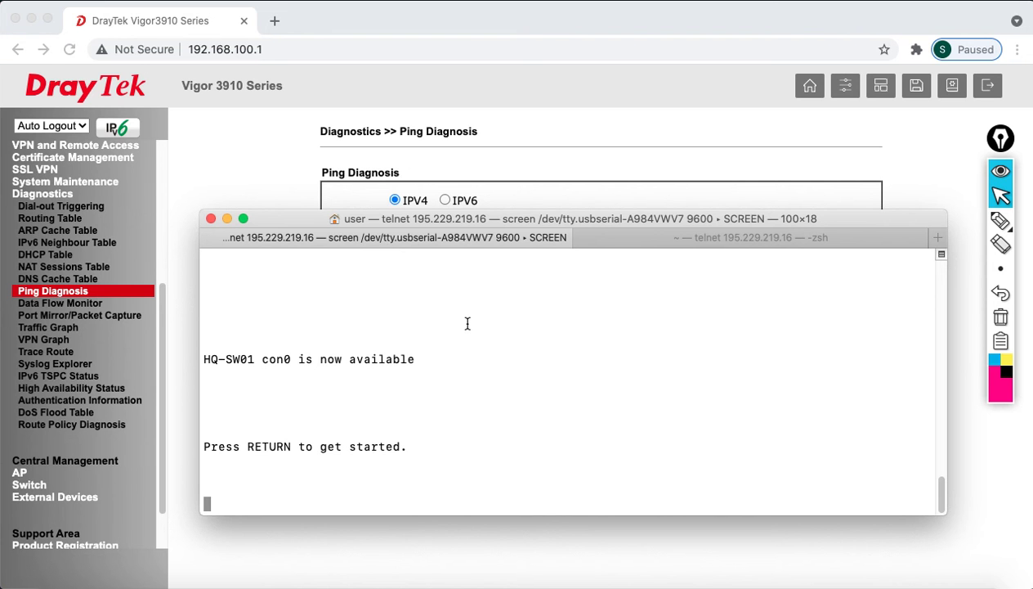
Run telnet 192.168.20.5 from the HQ-SW01 console prompt.
key(Return)
key(Return)
key(Return)
text(teln)
key(Tab)
text(192.167)
key(BackSpace)
text(8.20.5)
key(Return)
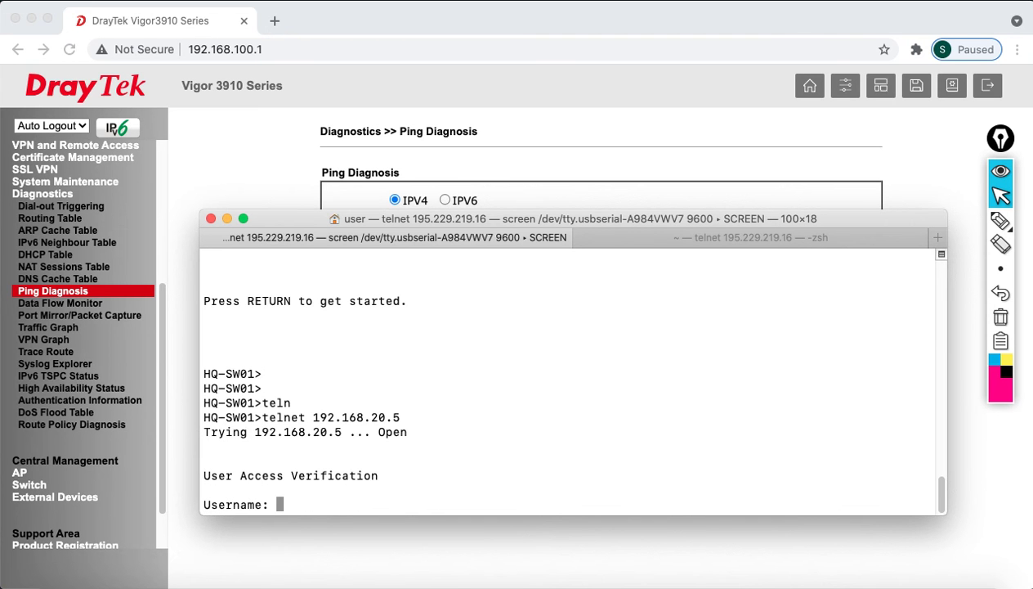
Log into the switch, exit the telnet session, and return to PowerPoint.
text(admin)
key(Return)
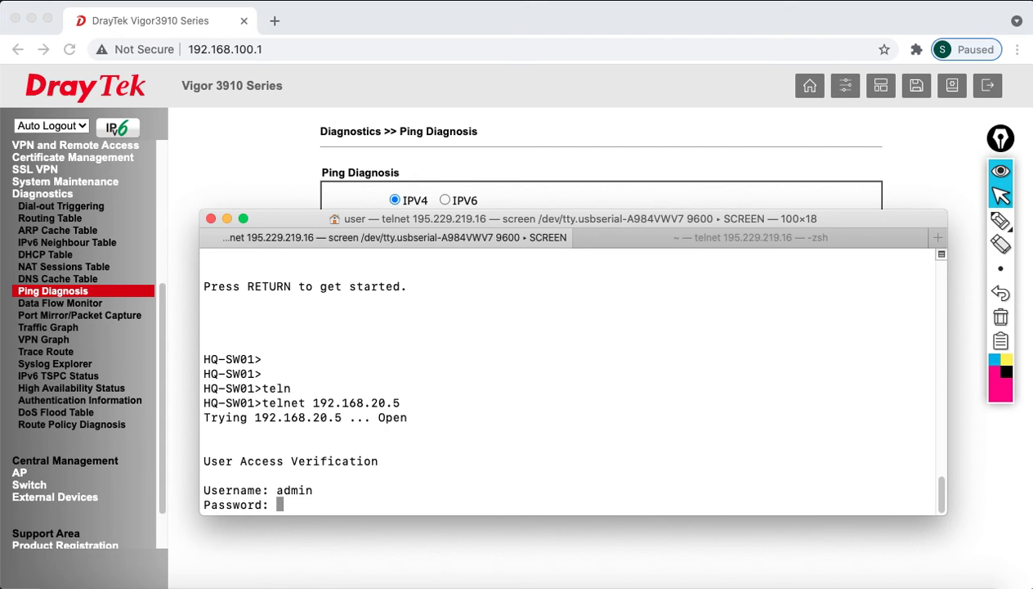
key(Return)
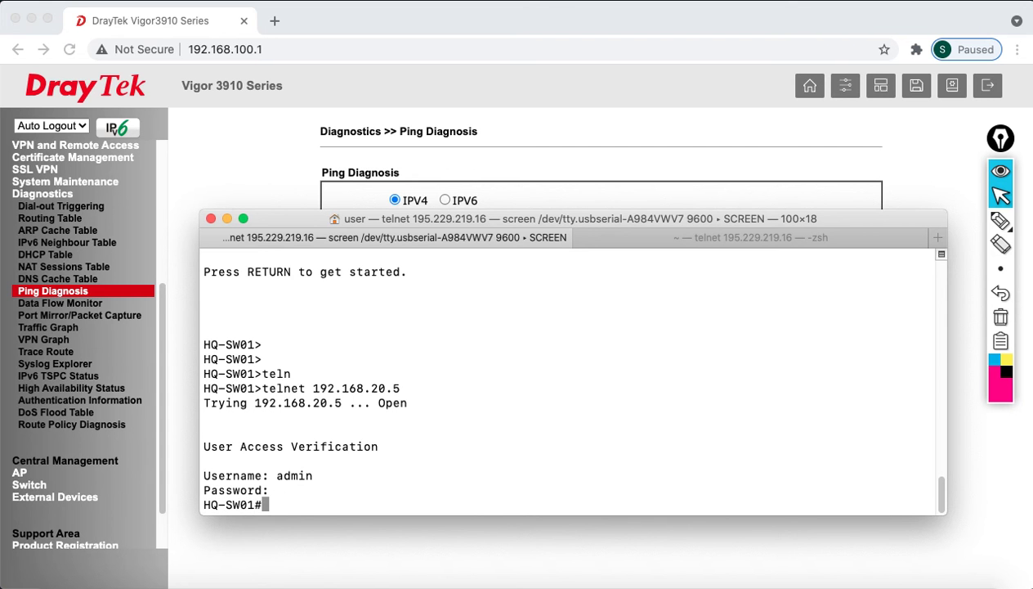
text(exit)
key(Return)
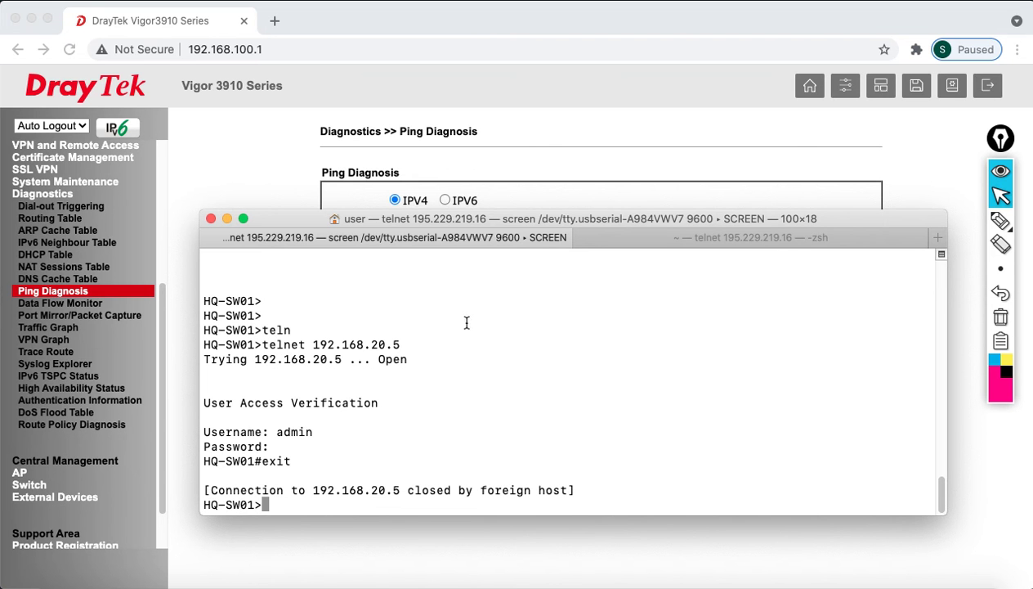
key(super+Tab)
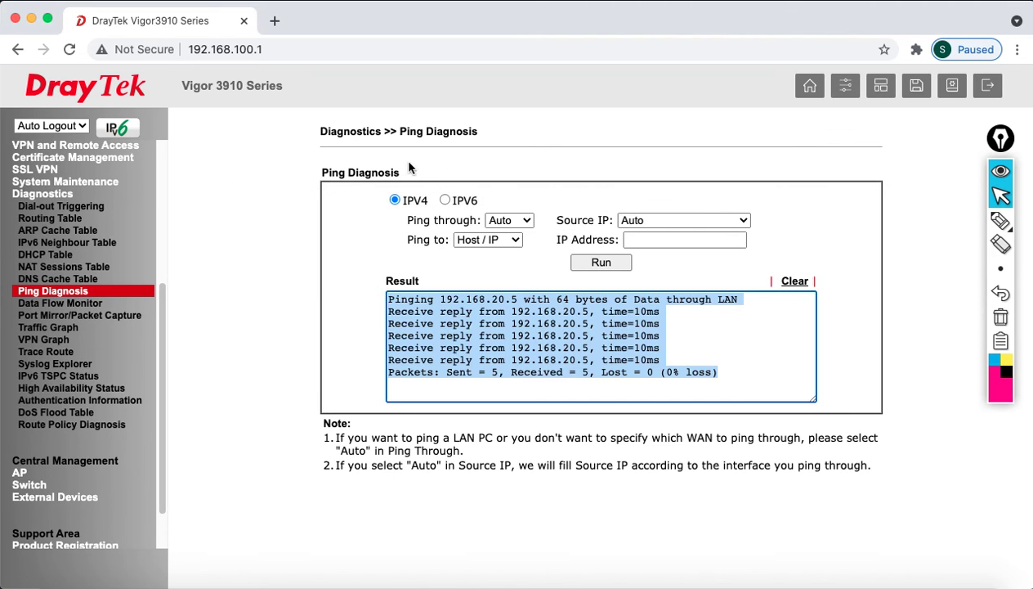
click(898, 582)
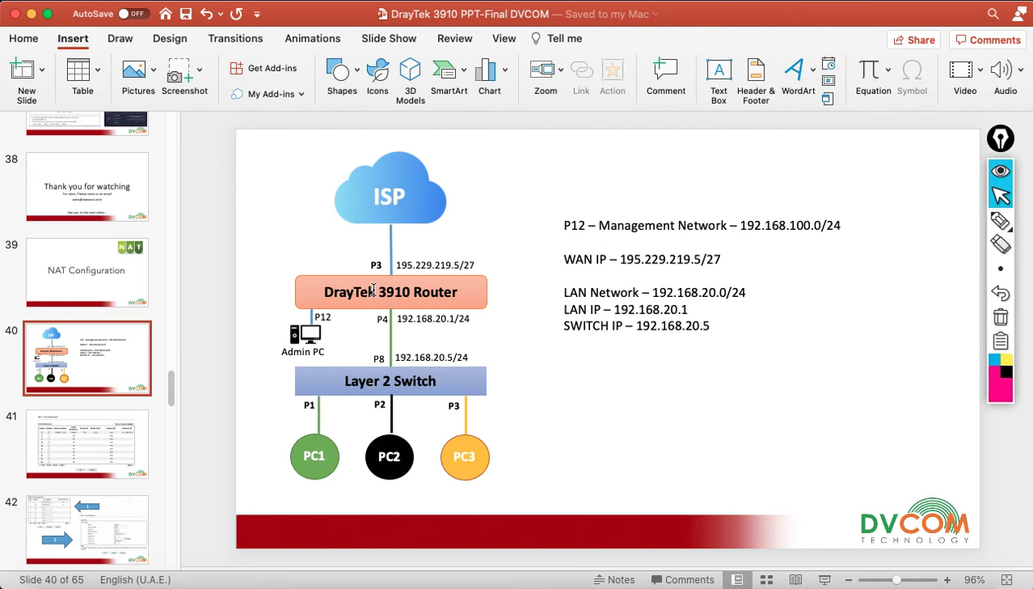
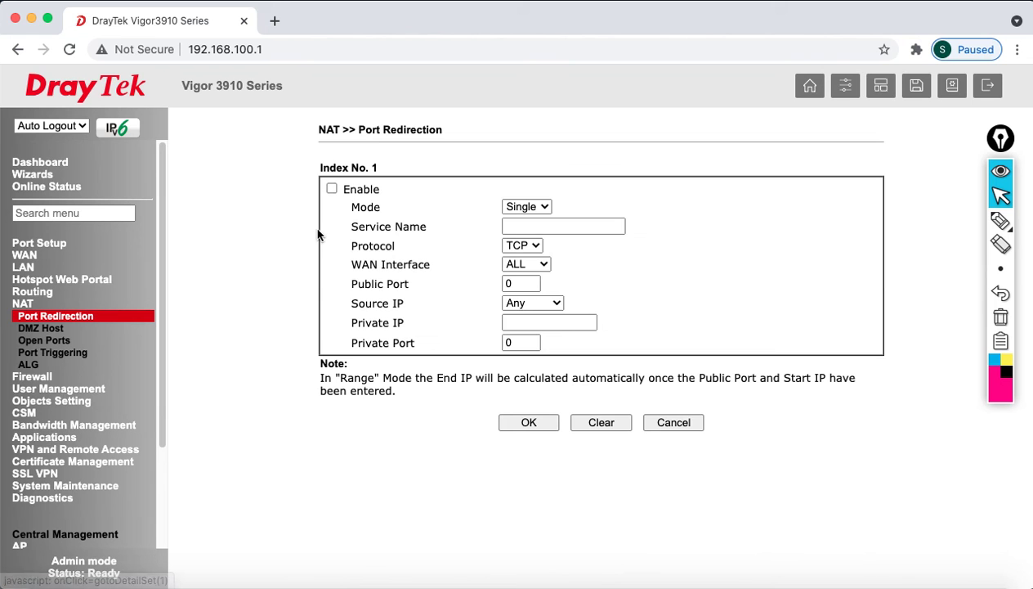
Tick Enable on rule 1, name the service Telnet_Access and leave the protocol as TCP.
click(332, 189)
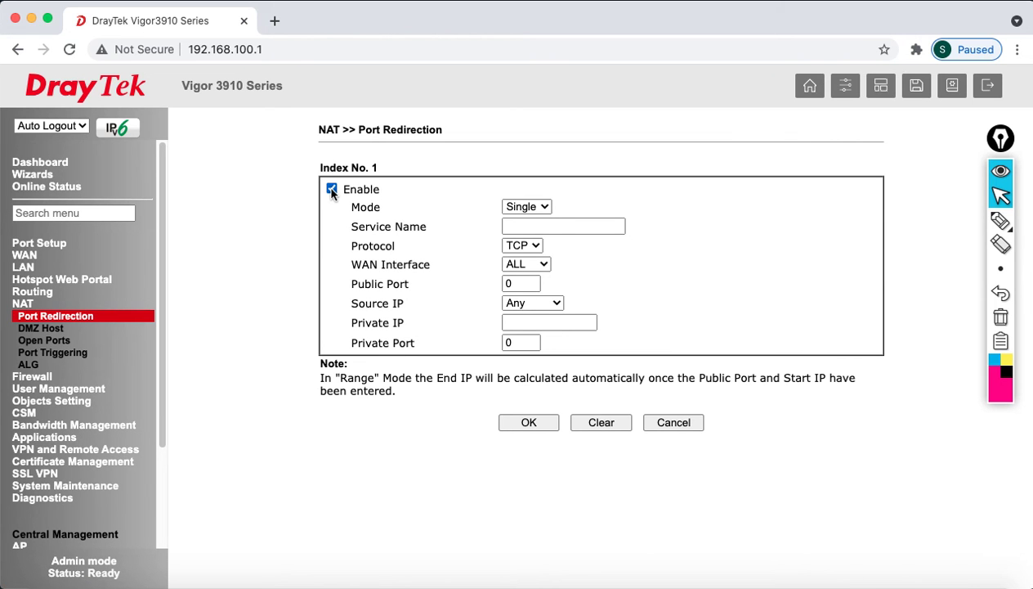
click(533, 222)
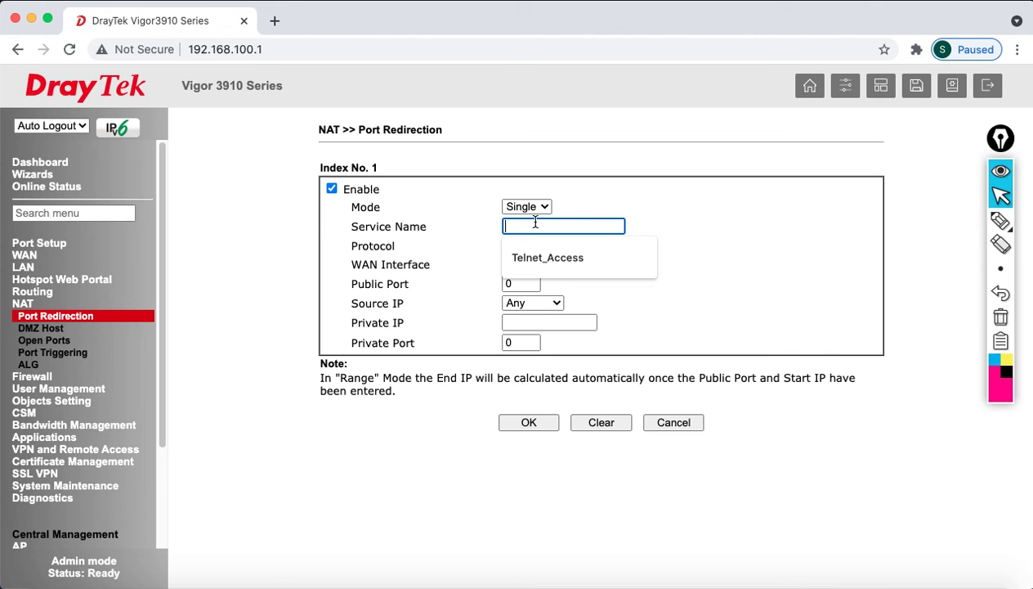
text(Telnet_Access_)
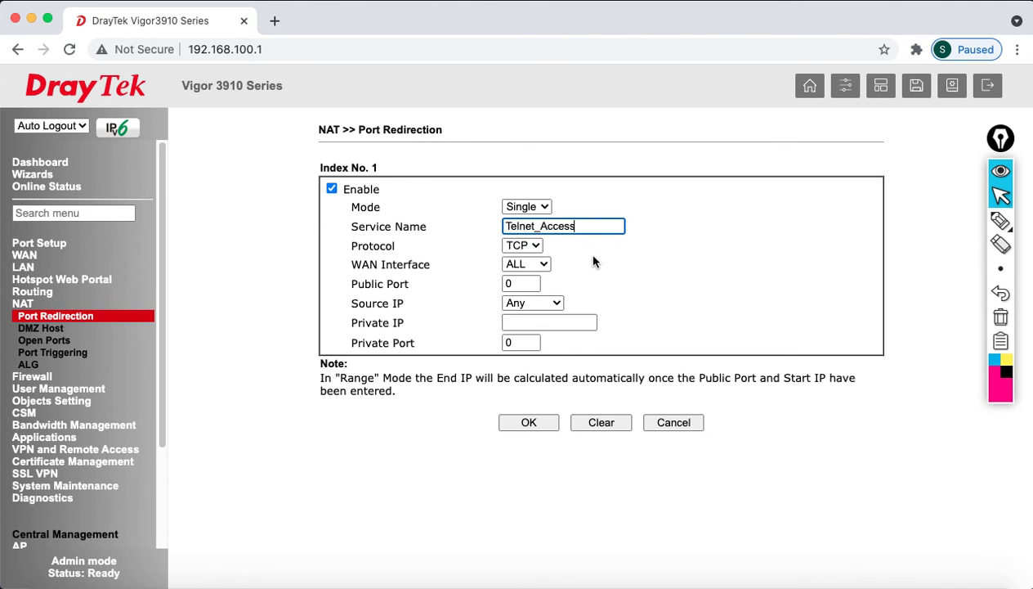
click(508, 248)
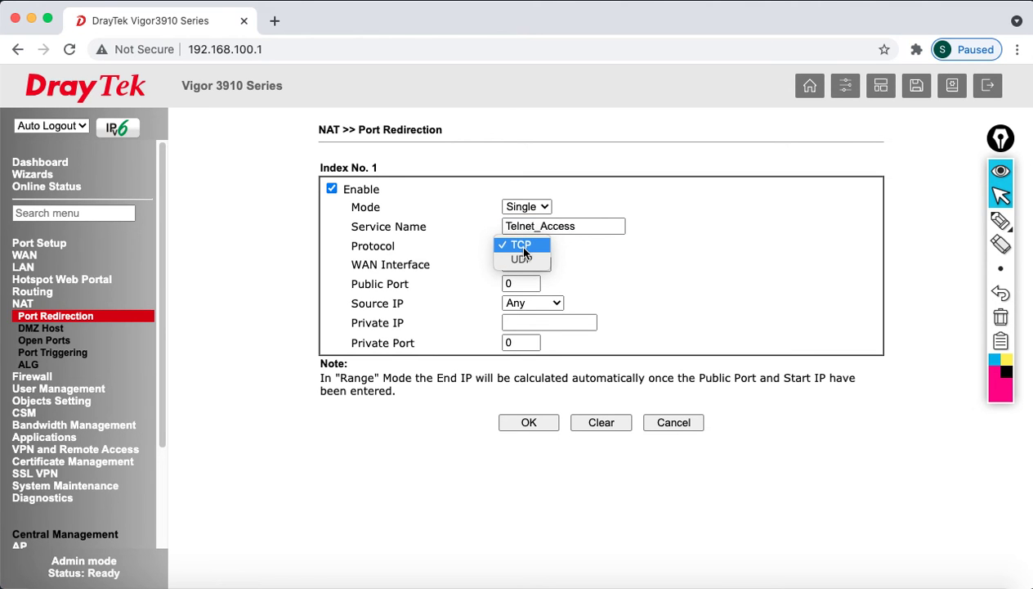
click(523, 249)
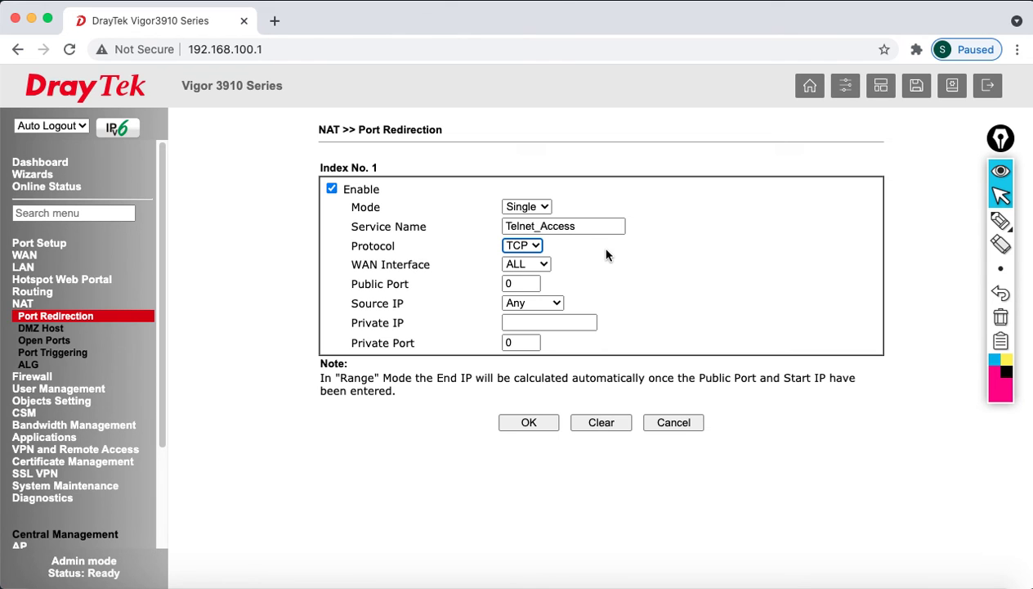
drag(350, 265, 429, 264)
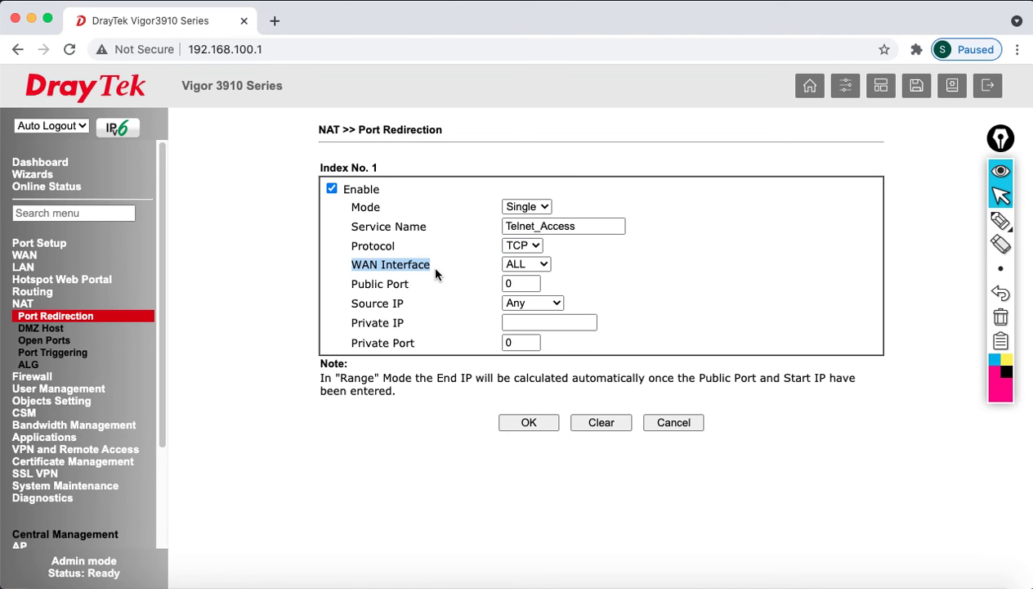
Choose WAN3 as the WAN interface with public port 23.
click(540, 265)
click(532, 188)
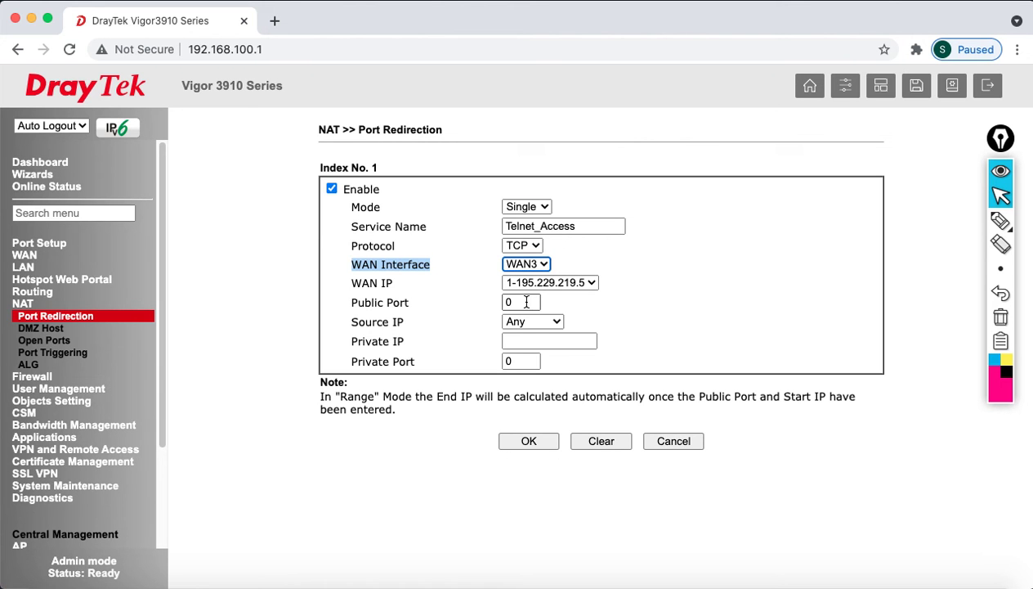
double_click(528, 302)
text(23)
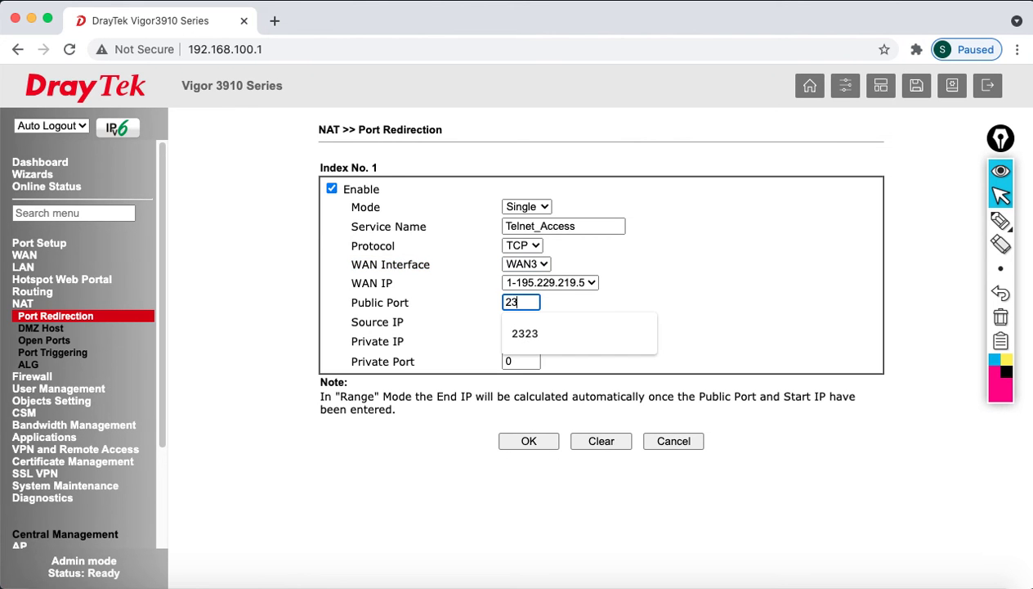
click(668, 264)
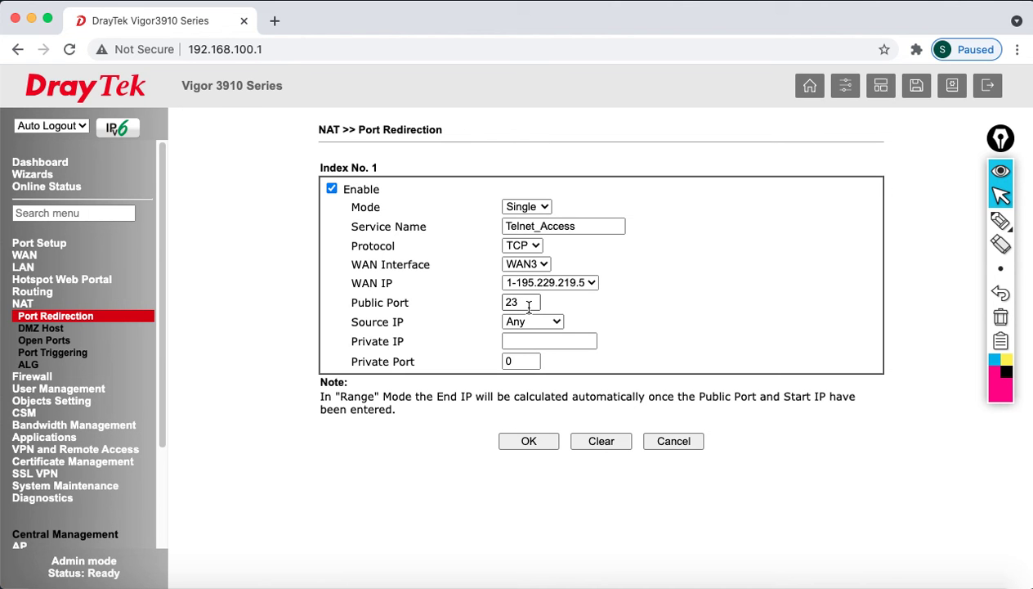
drag(404, 321, 349, 328)
click(378, 322)
Point the rule to private IP 192.168.20.5 on private port 23.
click(536, 341)
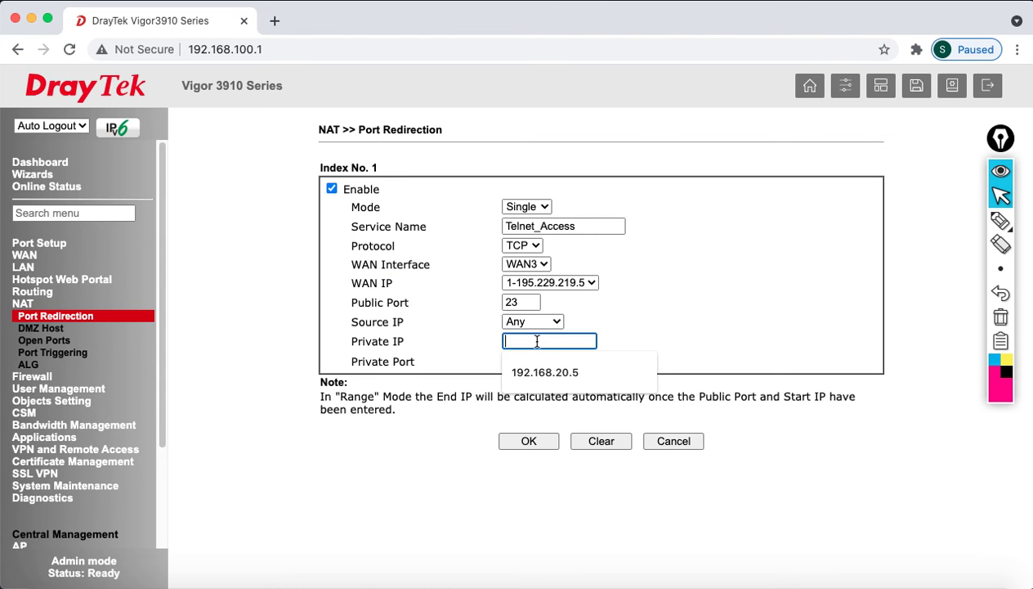
text(192.168.20.5)
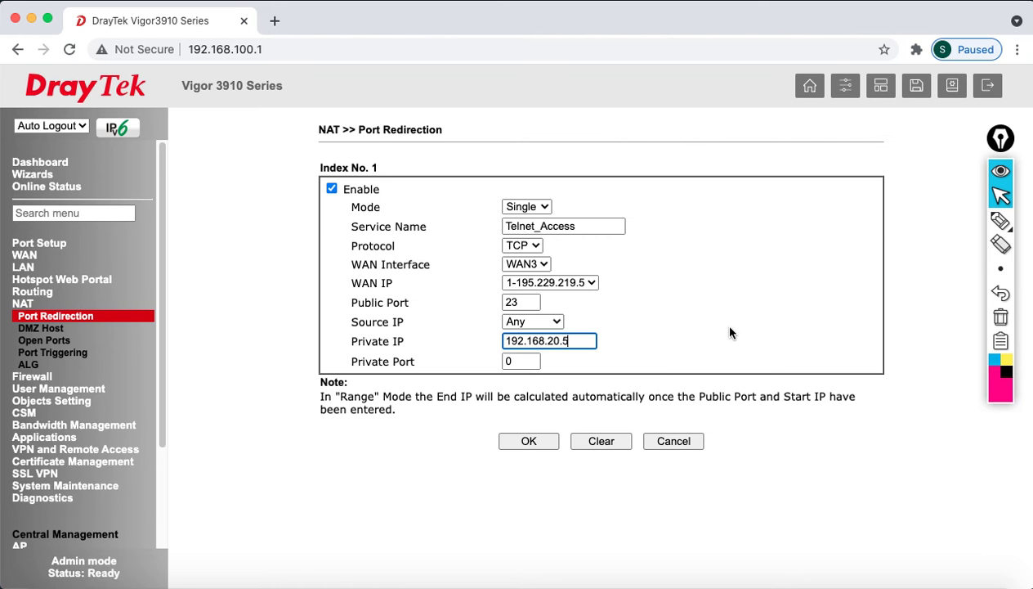
click(523, 360)
key(BackSpace)
text(23)
click(652, 345)
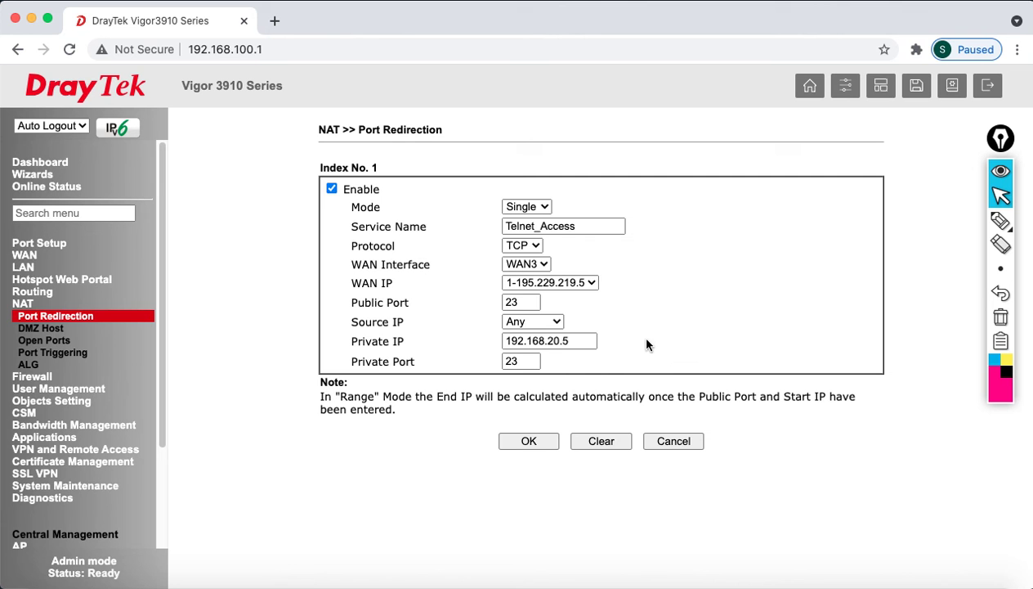
Save the Telnet_Access rule and confirm the port redirection list.
click(527, 441)
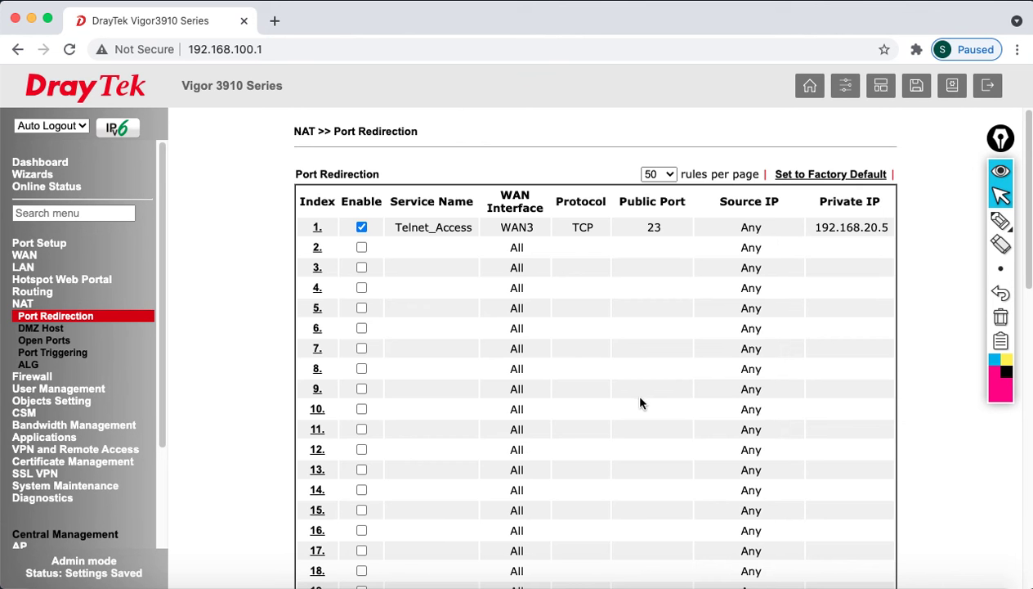
scroll(652, 402, down, 8)
scroll(612, 467, down, 3)
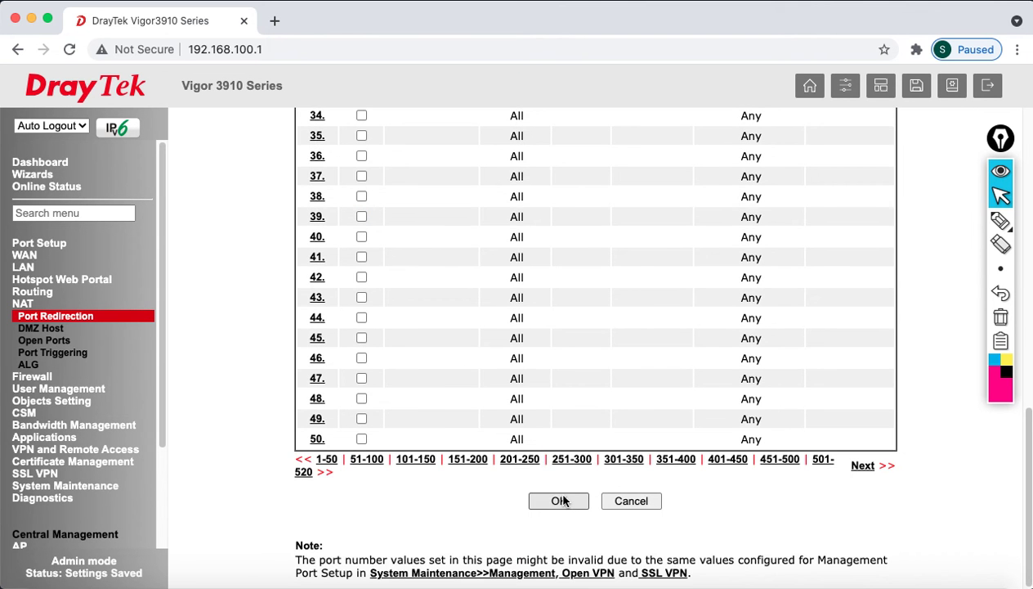
click(560, 501)
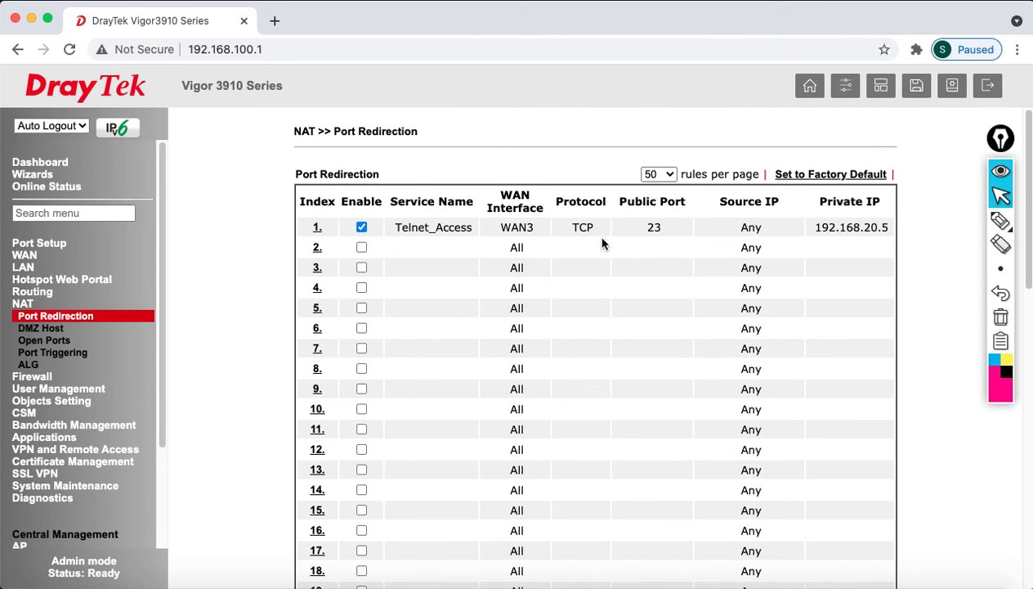
Point out rule 1's source IP in the list, then log out of the router.
drag(746, 227, 767, 232)
click(652, 224)
click(986, 86)
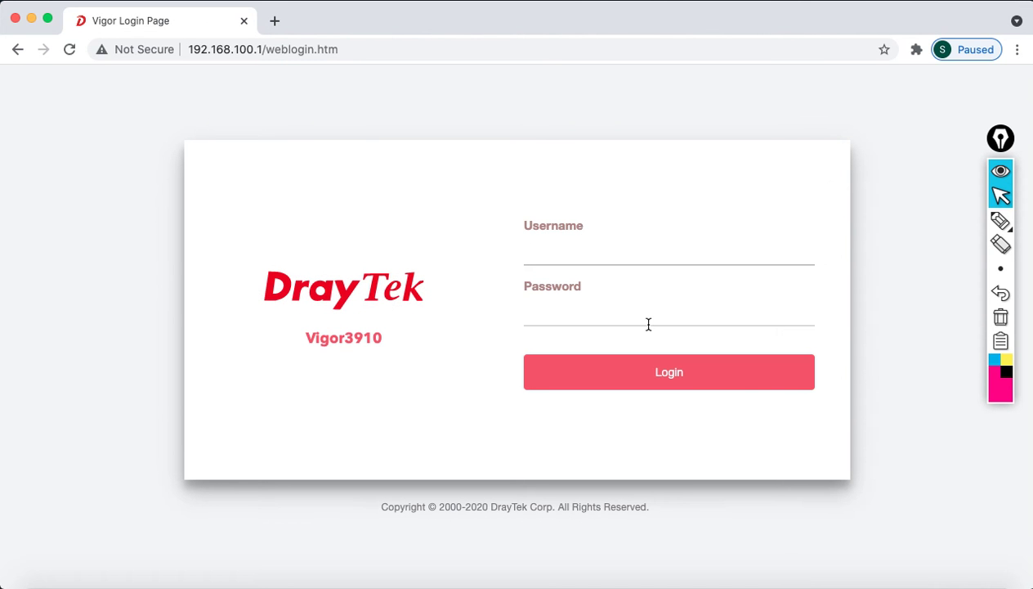
Present the network diagram slide in PowerPoint with the ink pen ready.
click(878, 581)
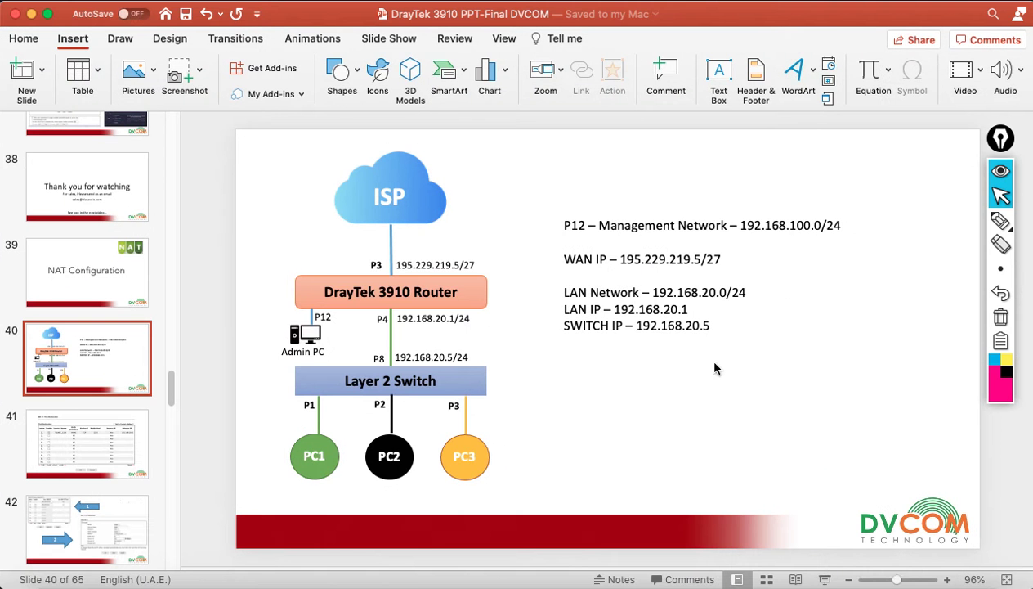
click(825, 579)
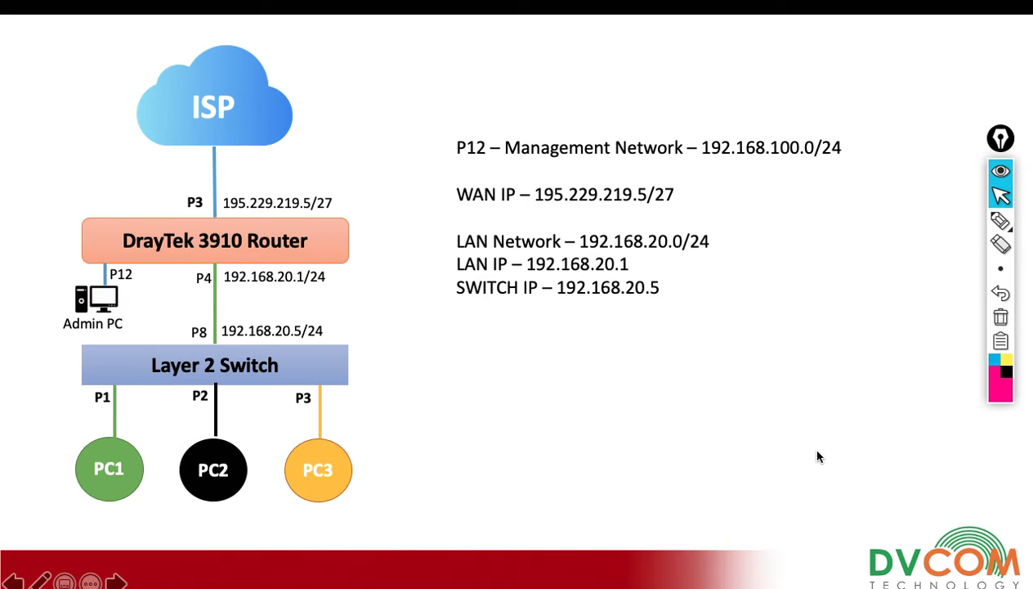
click(999, 220)
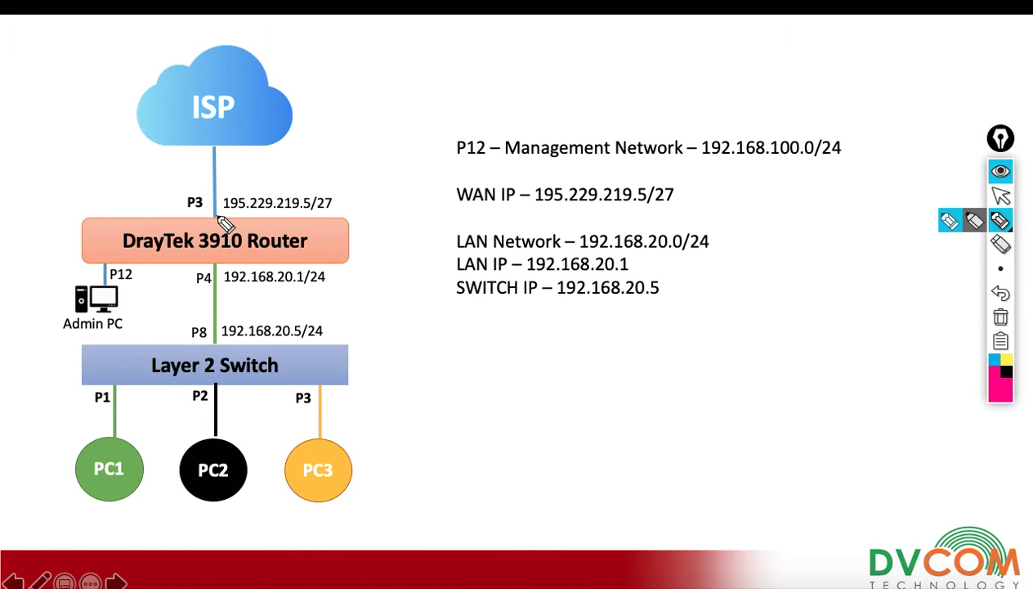
Ink over the ISP link with a callout and circle WAN IP 195.229.219.5/27.
drag(218, 213, 221, 218)
mouse_move(202, 157)
mouse_down()
mouse_move(201, 139)
mouse_move(238, 133)
mouse_move(219, 151)
mouse_move(231, 164)
mouse_move(250, 151)
mouse_move(272, 161)
mouse_move(239, 174)
mouse_move(257, 146)
mouse_move(223, 180)
mouse_up()
mouse_move(240, 133)
mouse_down()
mouse_move(443, 39)
mouse_move(400, 45)
mouse_move(409, 49)
mouse_up()
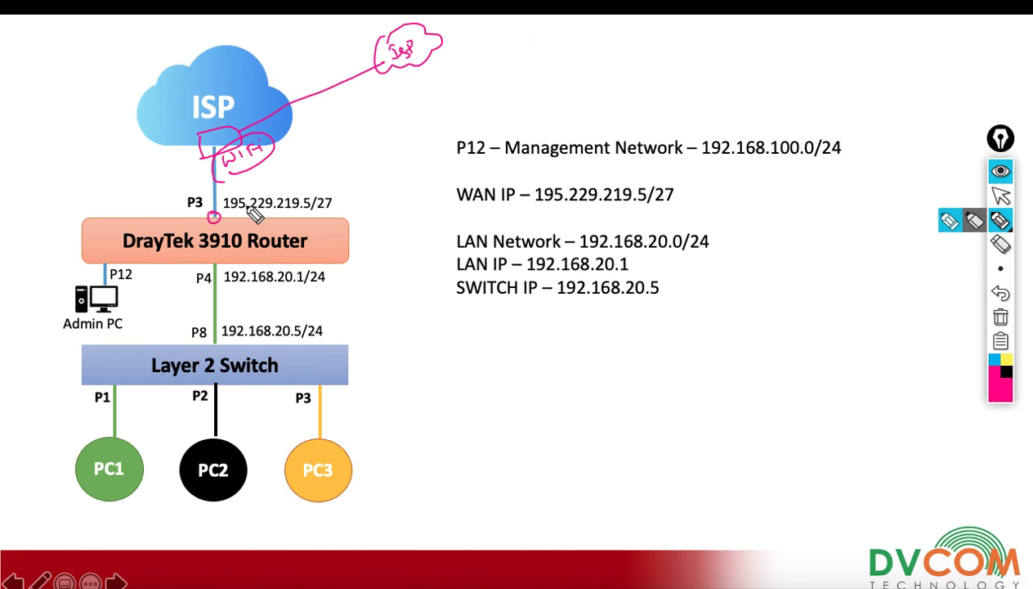
mouse_move(338, 198)
mouse_down()
mouse_move(278, 195)
mouse_move(231, 213)
mouse_move(329, 209)
mouse_move(327, 197)
mouse_move(272, 175)
mouse_move(242, 181)
mouse_up()
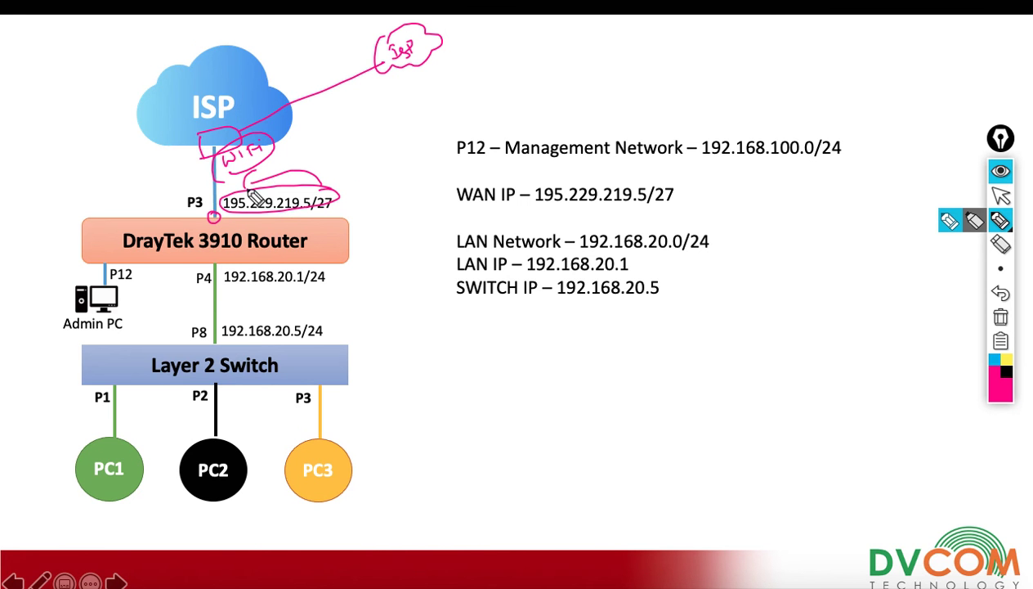
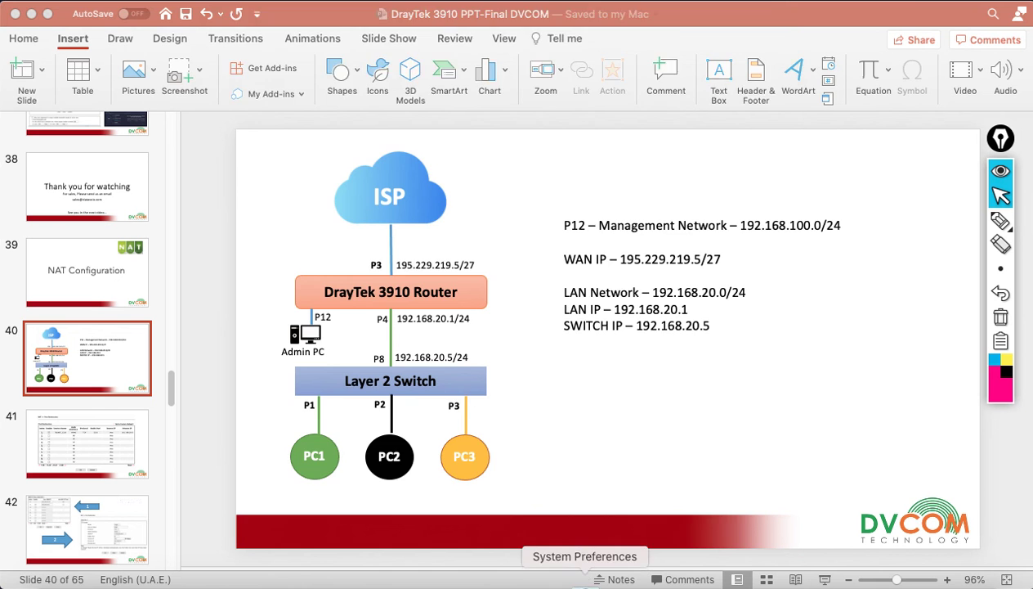
Read the Wi-Fi IPv4 address 195.229.219.26 in Network's advanced TCP/IP settings, then close without changes.
click(342, 321)
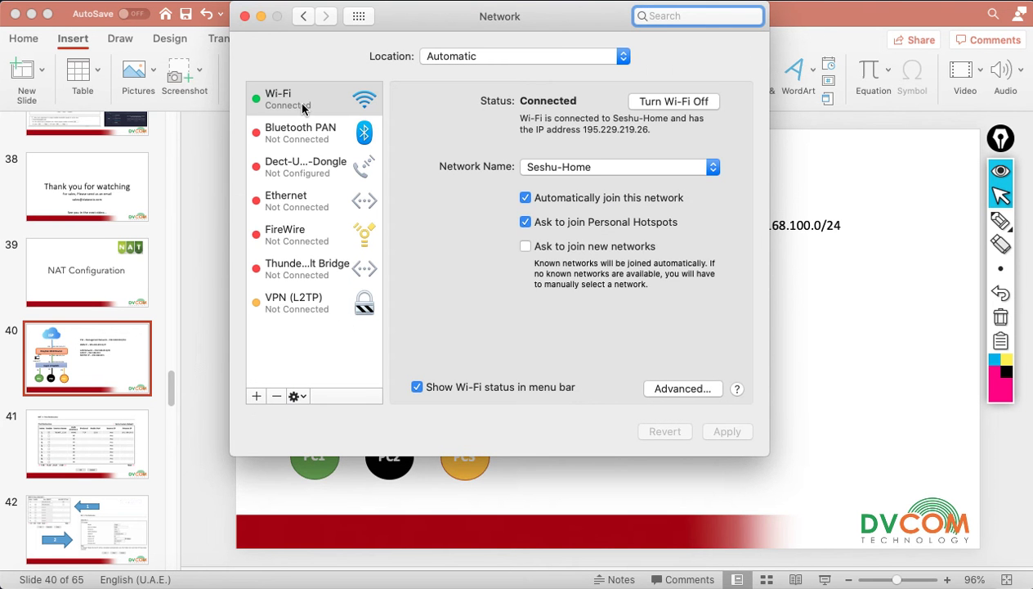
click(705, 385)
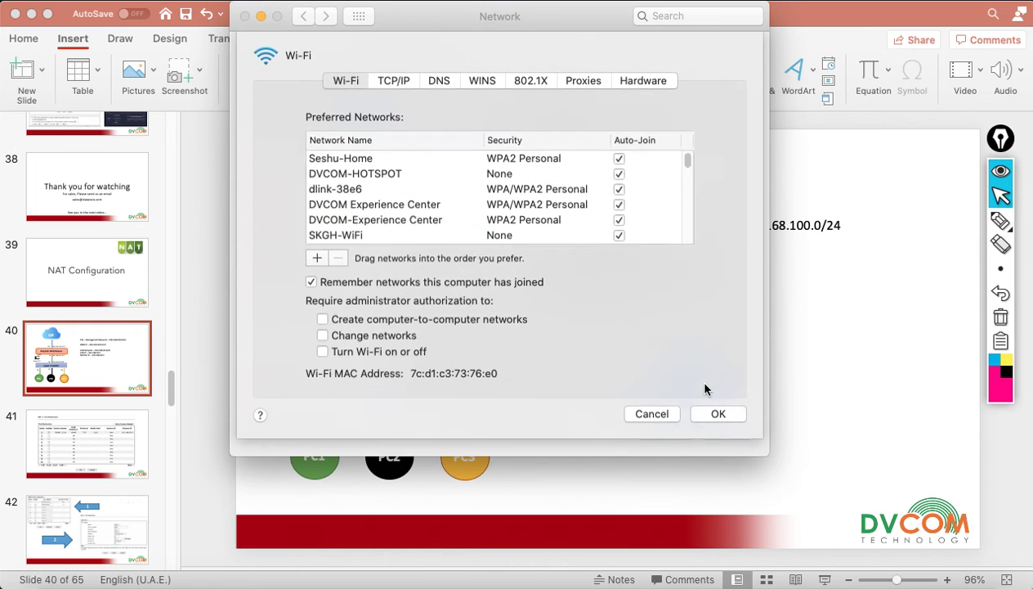
click(394, 81)
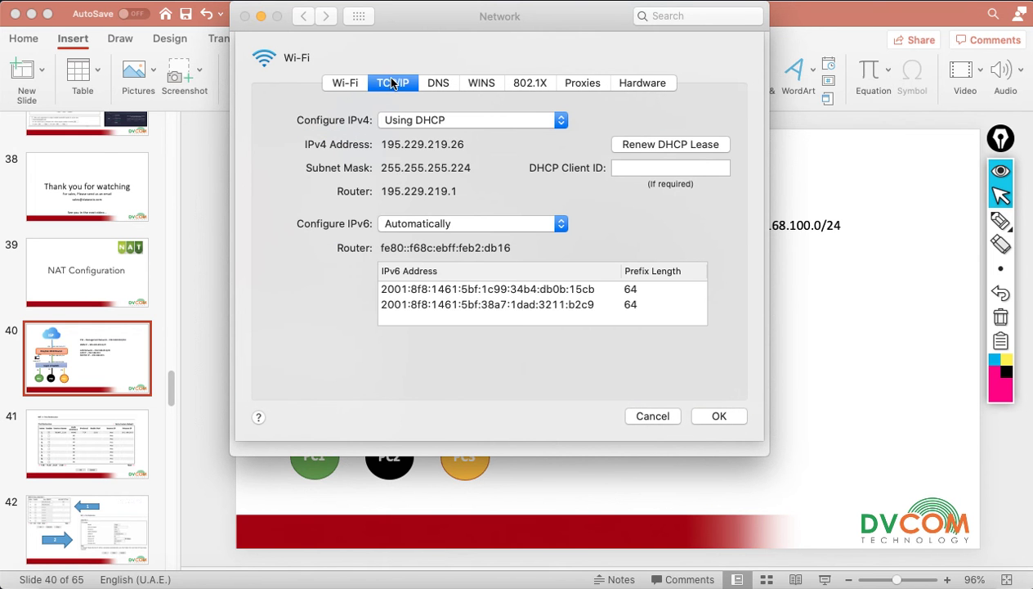
drag(395, 147, 468, 148)
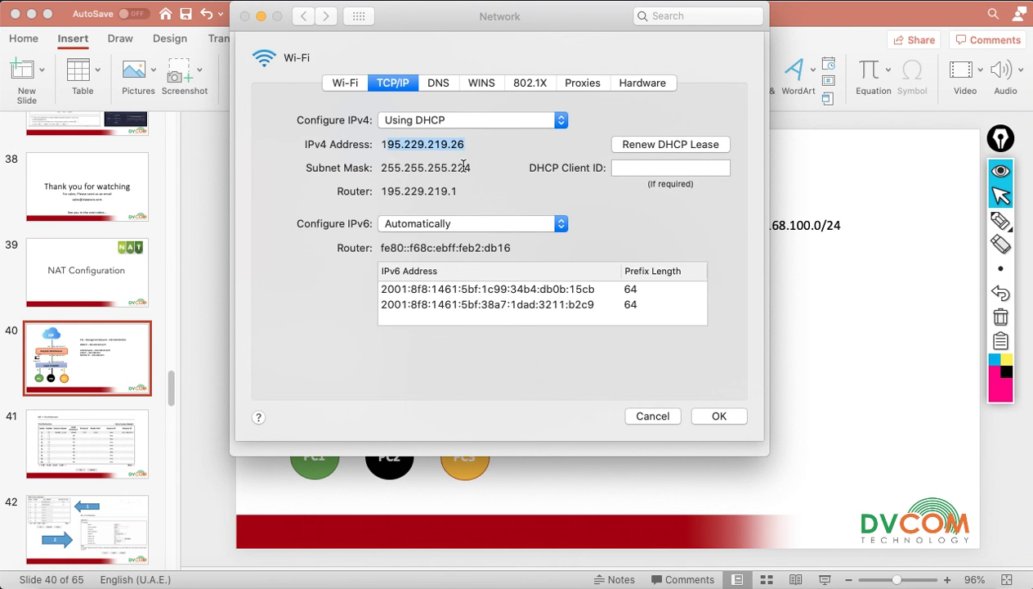
click(650, 416)
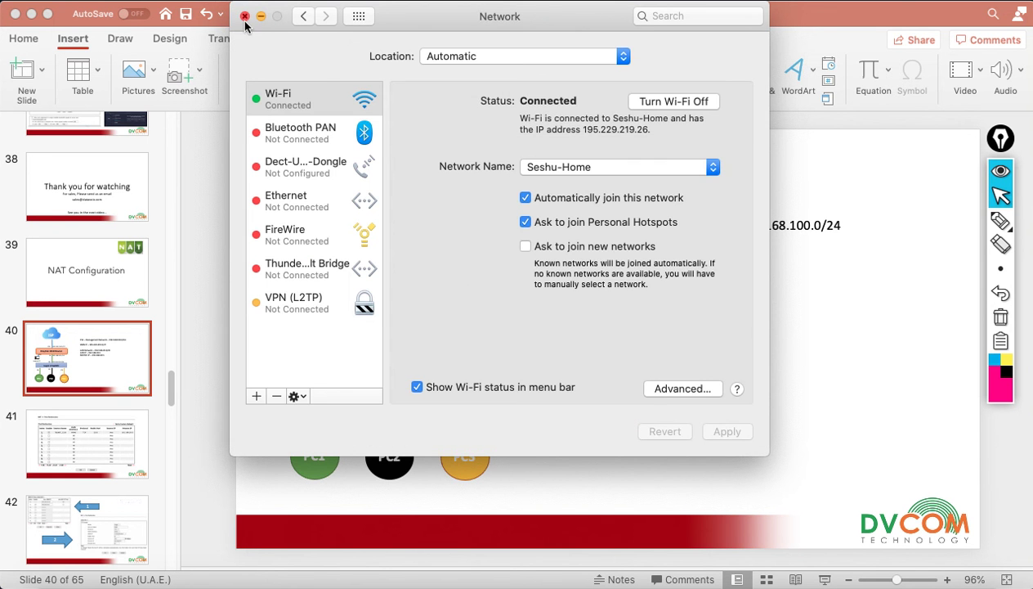
click(244, 16)
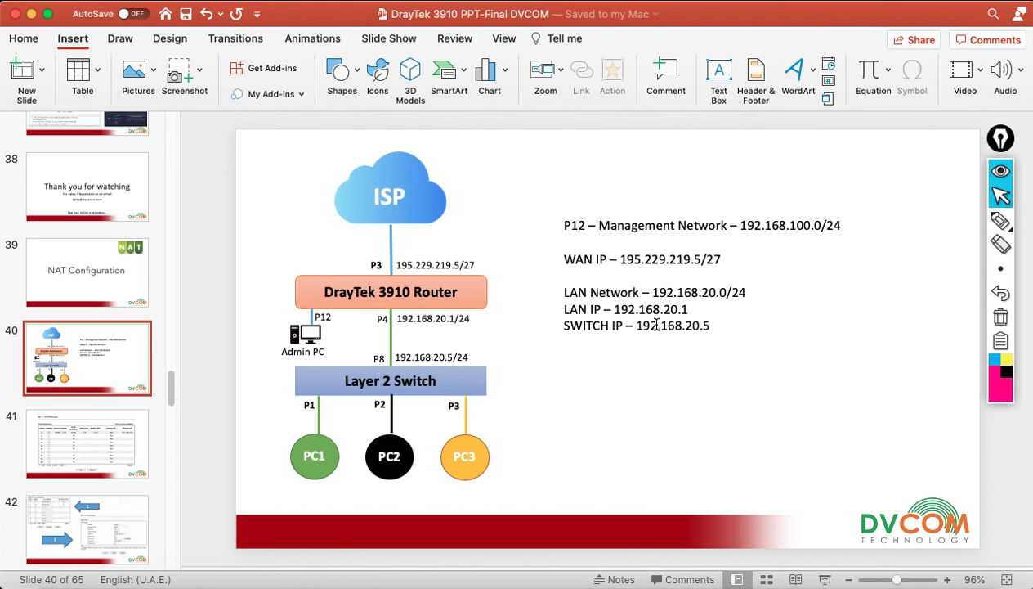
In Terminal's local zsh session, run telnet 195.229.219.5 to the router's WAN address.
click(748, 578)
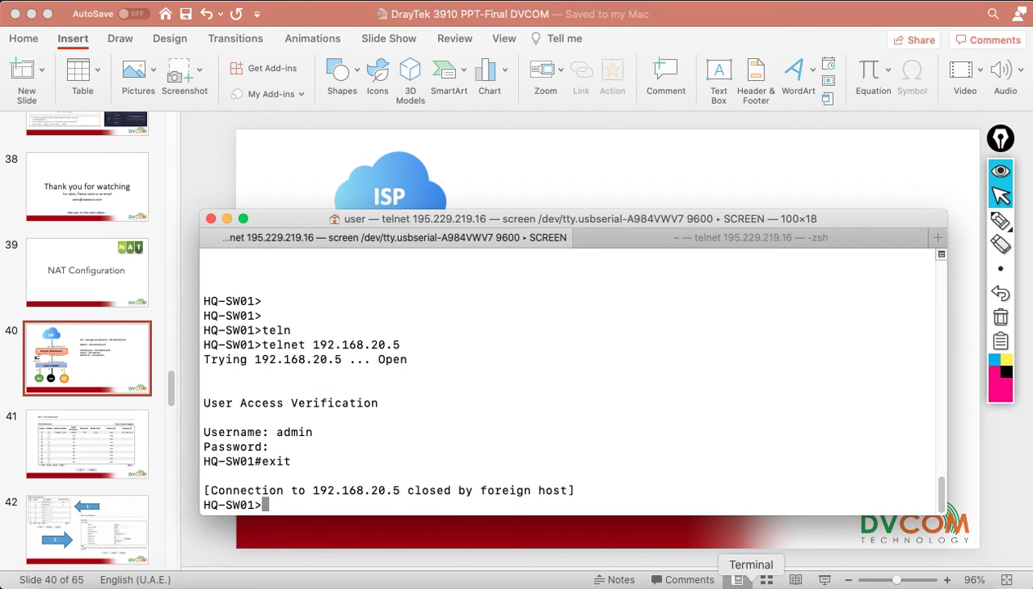
click(714, 238)
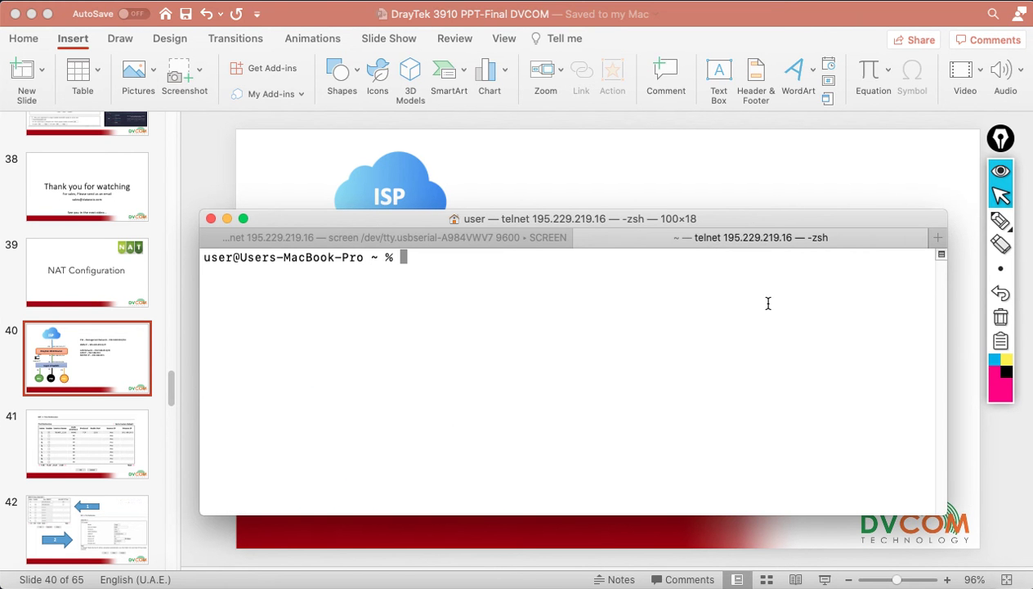
text(telnet)
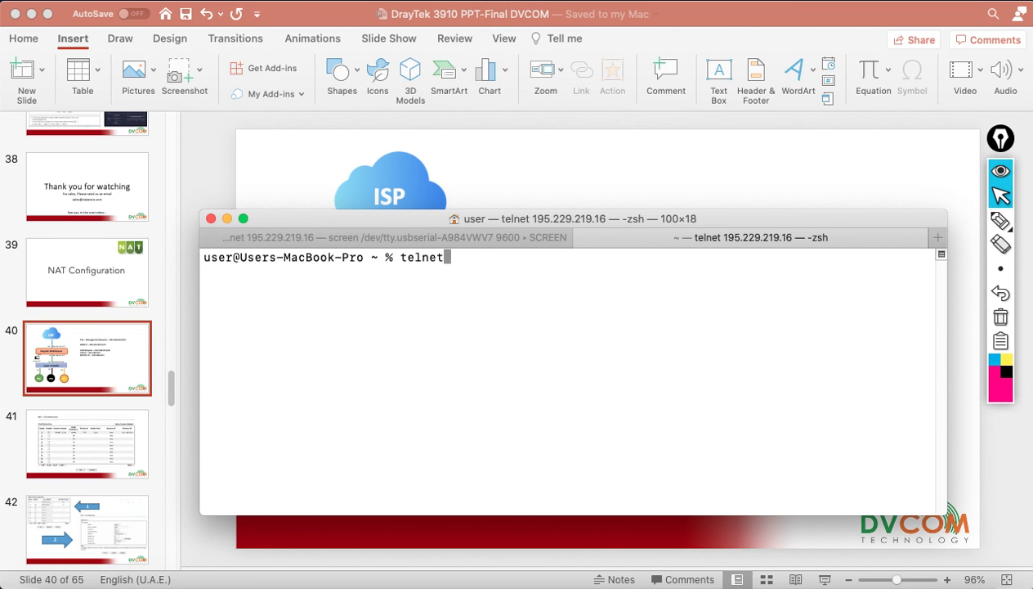
text( 195.229.219.45)
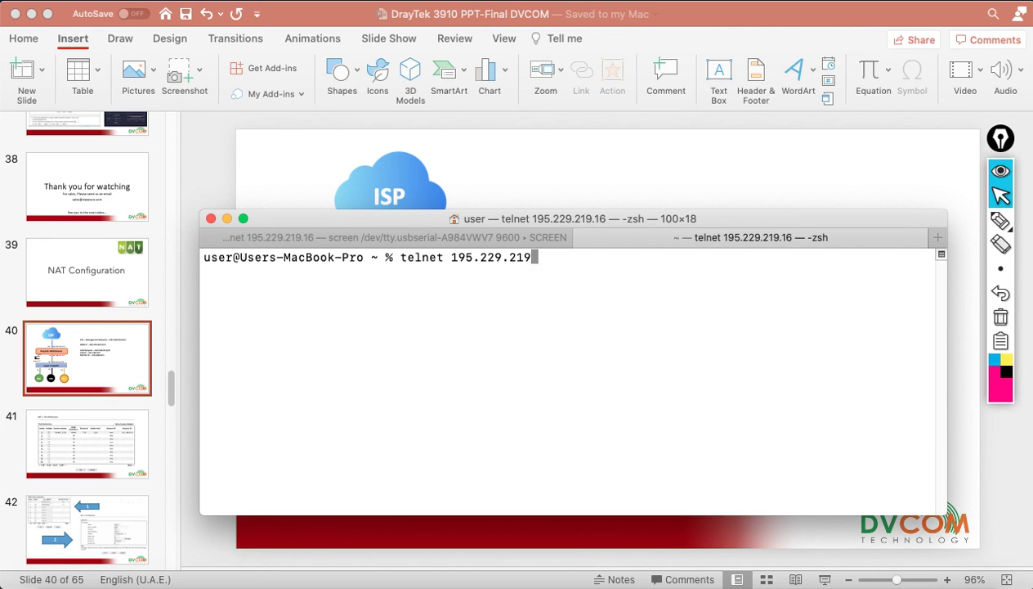
key(BackSpace)
key(BackSpace)
text(5)
key(Return)
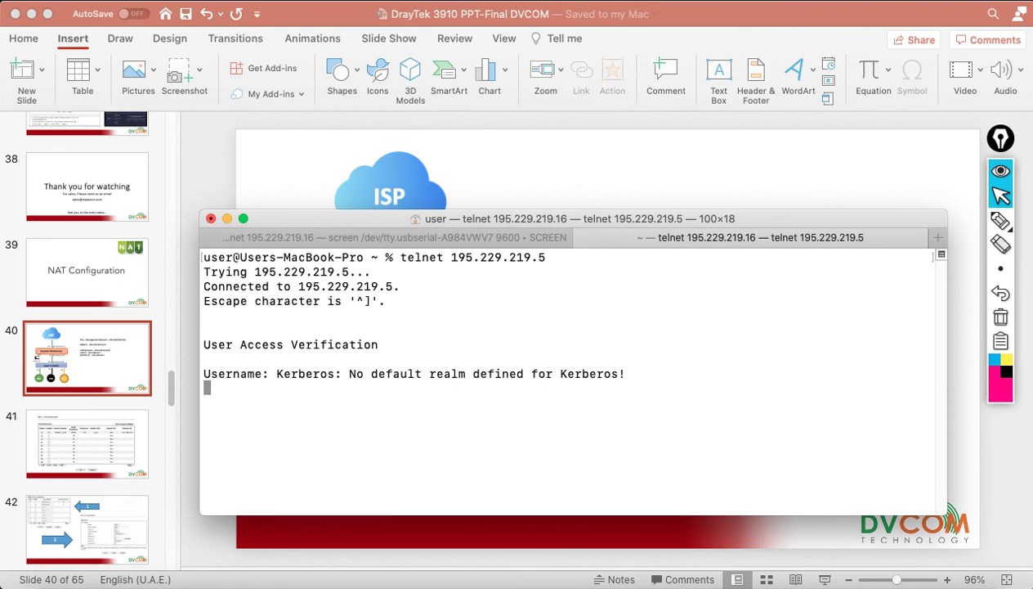
Log in with the switch credentials to reach the HQ-SW01# prompt, then return to the slide.
text(admin)
key(Return)
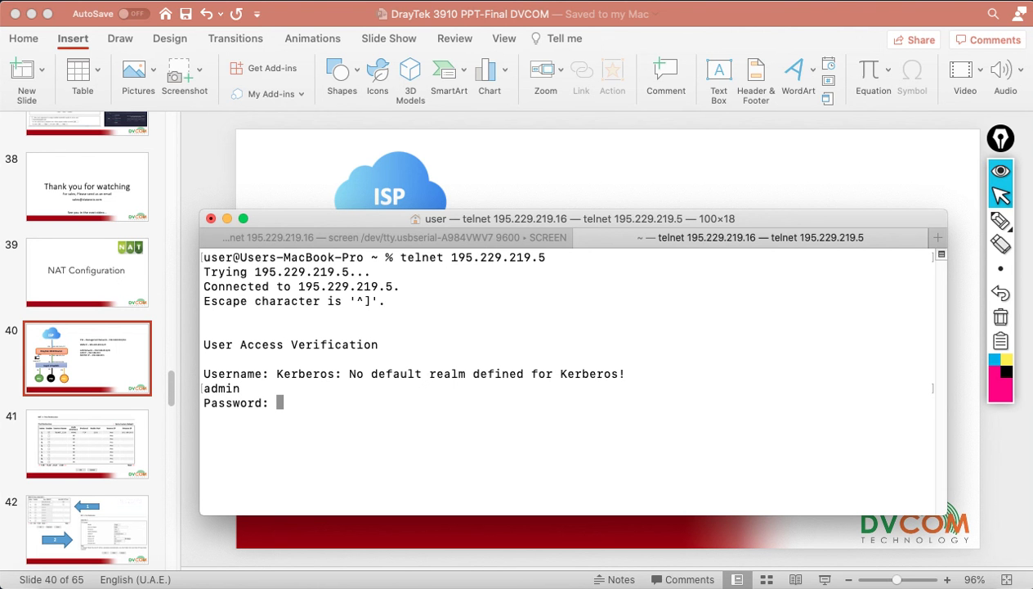
key(Return)
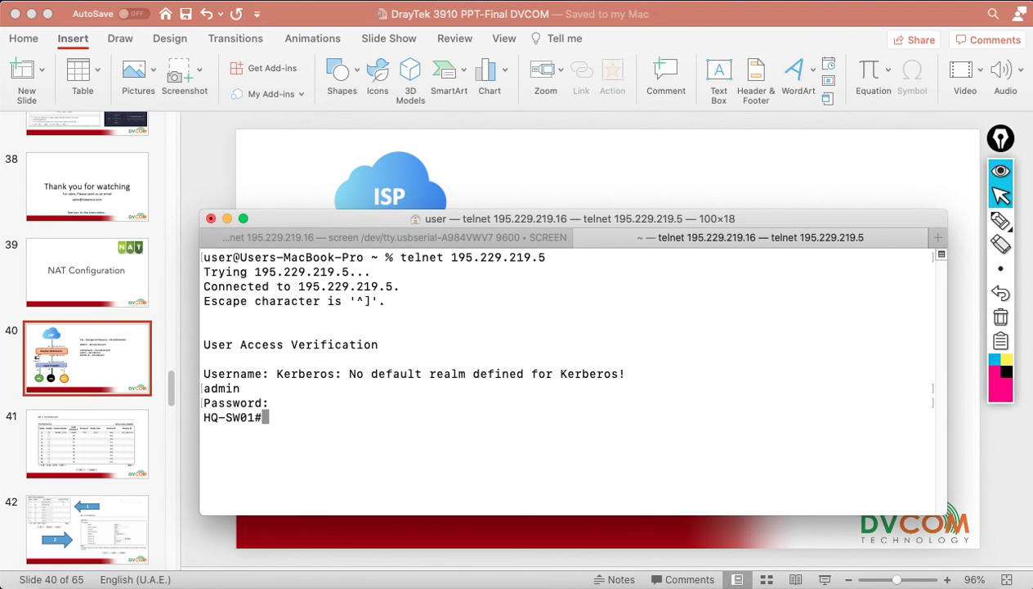
key(Return)
key(Return)
key(Return)
key(Return)
key(Return)
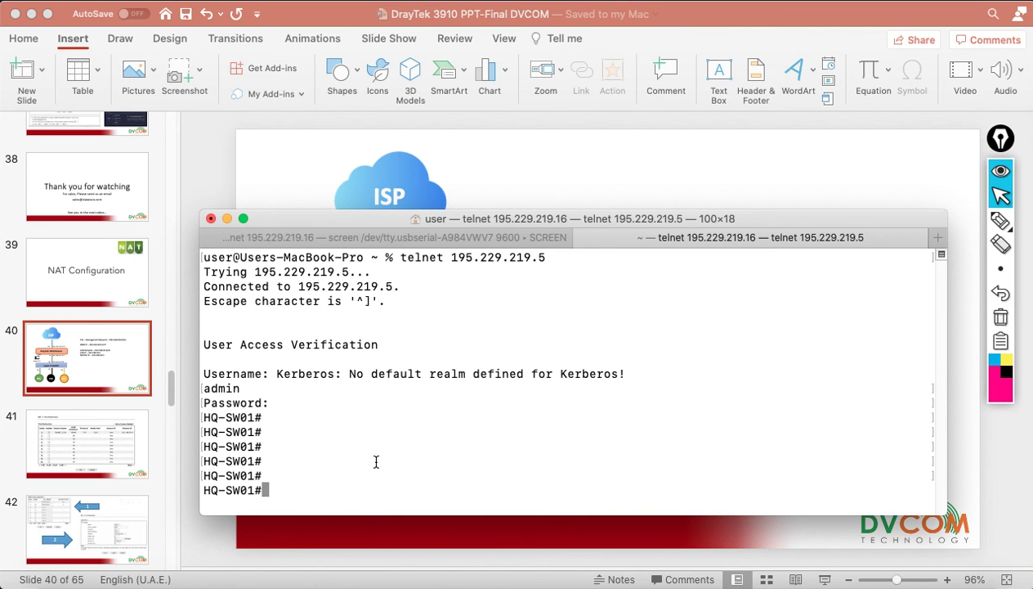
click(513, 189)
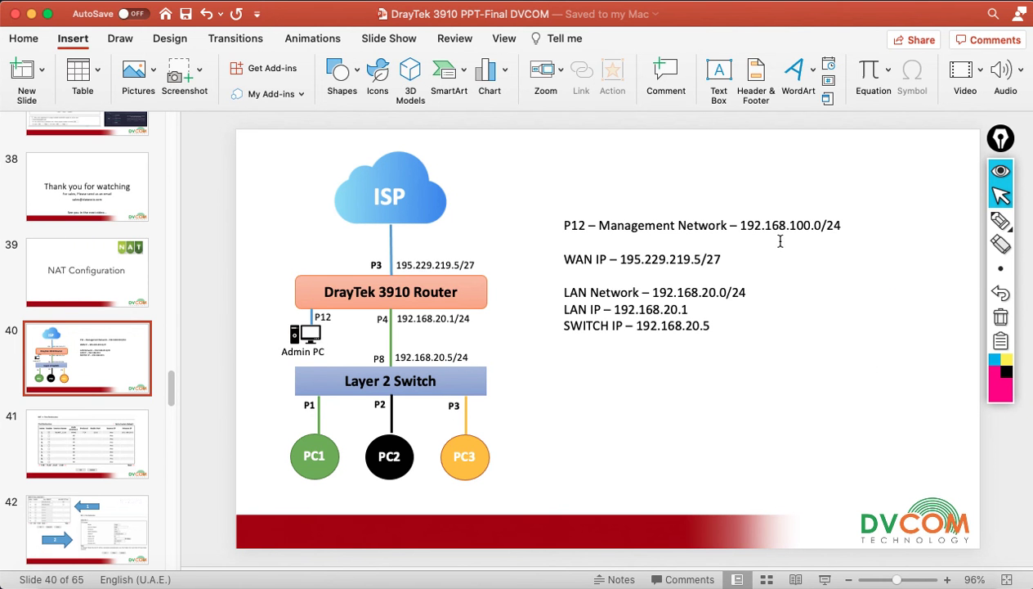
With the slide pen, write port 2323 beside the WAN address and underline it.
click(1001, 220)
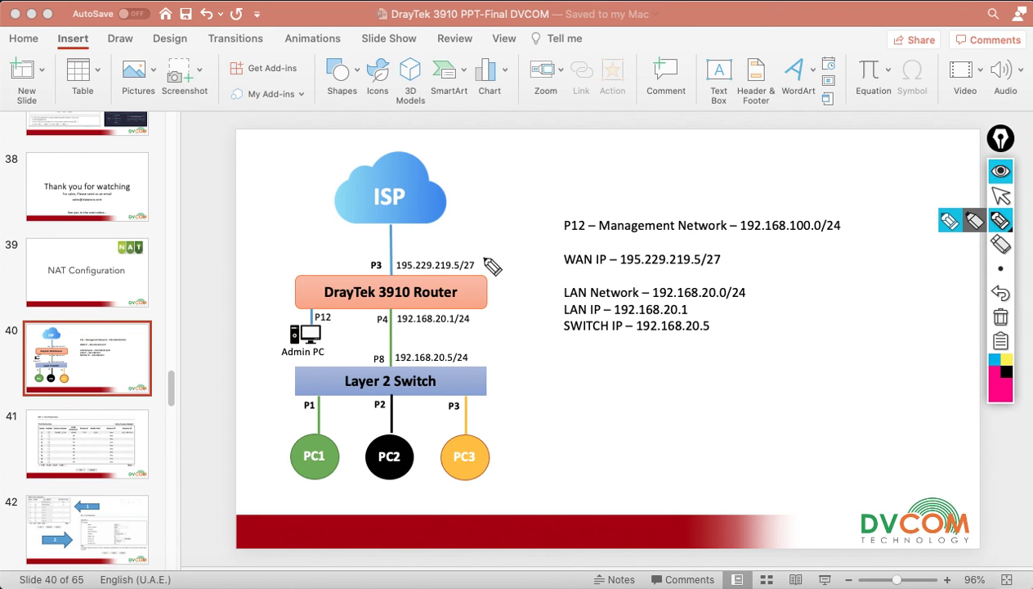
click(492, 258)
mouse_move(495, 259)
mouse_down()
mouse_move(529, 258)
mouse_move(523, 267)
mouse_up()
drag(495, 275, 515, 274)
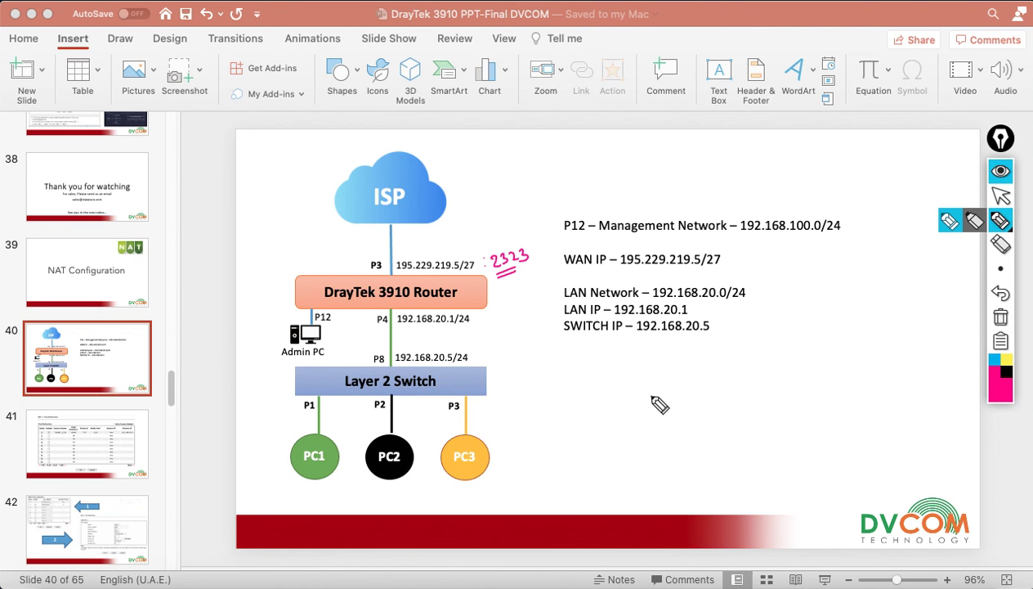
mouse_move(577, 379)
mouse_down()
mouse_move(578, 393)
mouse_move(598, 378)
mouse_move(600, 388)
mouse_up()
mouse_move(598, 372)
mouse_down()
mouse_move(659, 384)
mouse_move(684, 373)
mouse_up()
click(610, 379)
click(666, 370)
mouse_move(688, 361)
mouse_down()
mouse_move(689, 373)
mouse_move(795, 350)
mouse_move(780, 359)
mouse_move(811, 336)
mouse_move(749, 337)
mouse_move(749, 354)
mouse_up()
click(710, 362)
click(742, 347)
click(741, 356)
Draw an arrow from port 2323 down to a boxed 192.168.20.5 : 23, and mark the links.
mouse_move(662, 389)
mouse_down()
mouse_move(668, 419)
mouse_move(672, 405)
mouse_up()
mouse_move(640, 450)
mouse_down()
mouse_move(641, 466)
mouse_move(657, 466)
mouse_up()
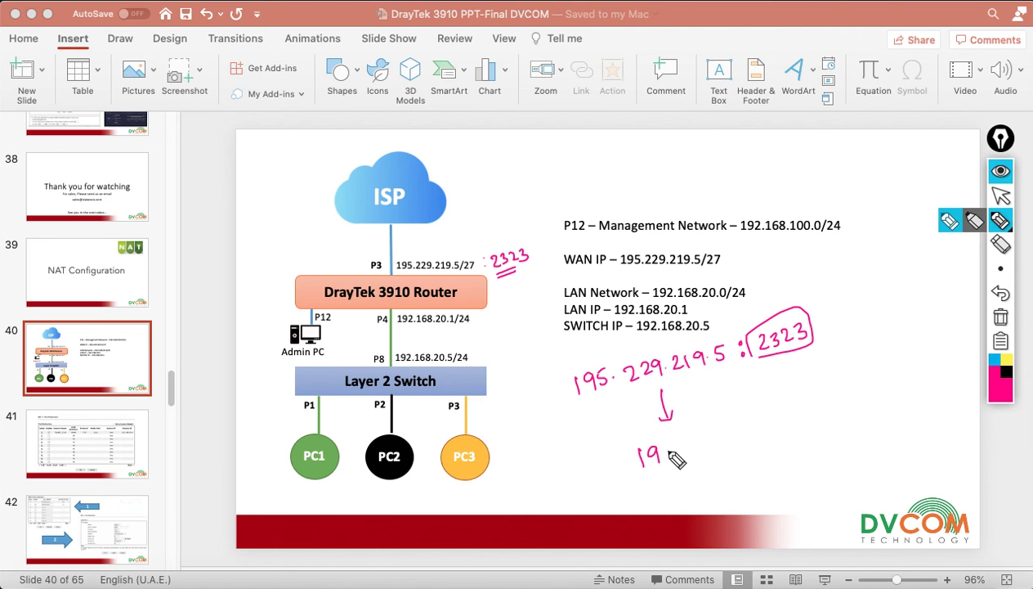
mouse_move(661, 447)
mouse_down()
mouse_move(664, 461)
mouse_move(815, 407)
mouse_move(824, 417)
mouse_up()
drag(654, 482, 836, 426)
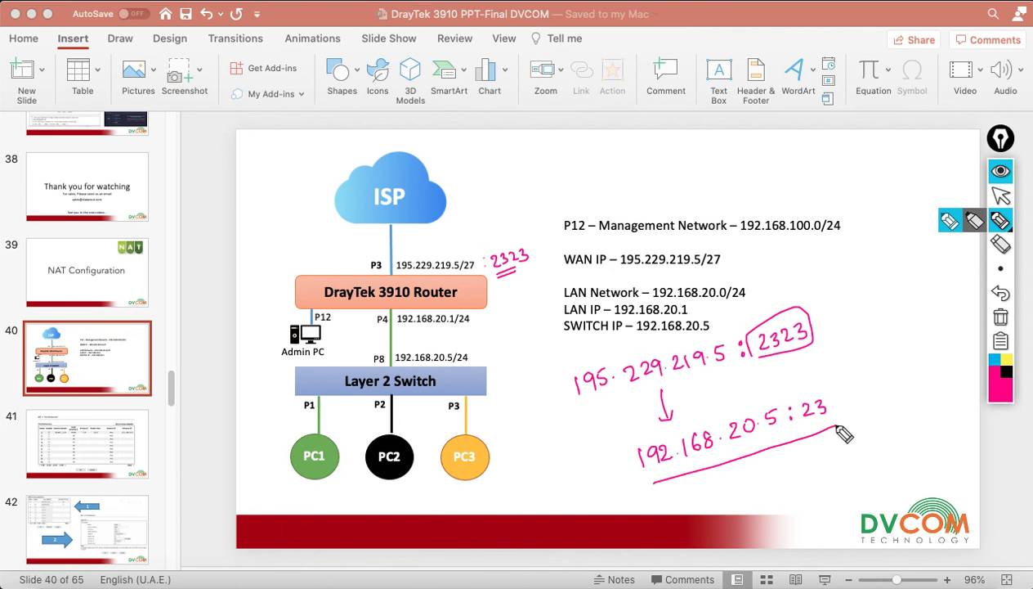
mouse_move(626, 448)
mouse_down()
mouse_move(626, 425)
mouse_move(768, 396)
mouse_move(834, 412)
mouse_up()
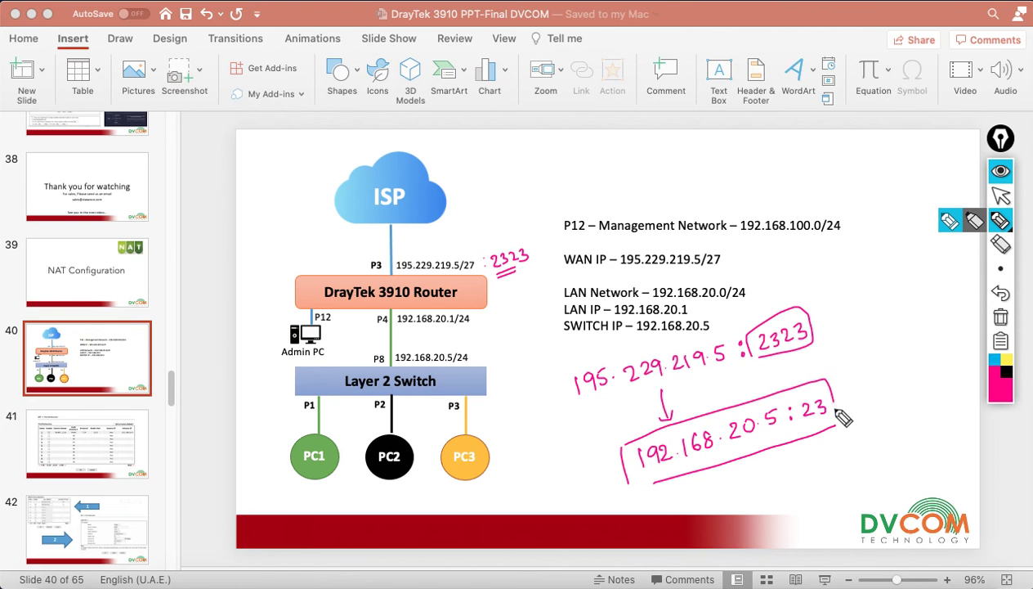
drag(572, 406, 726, 365)
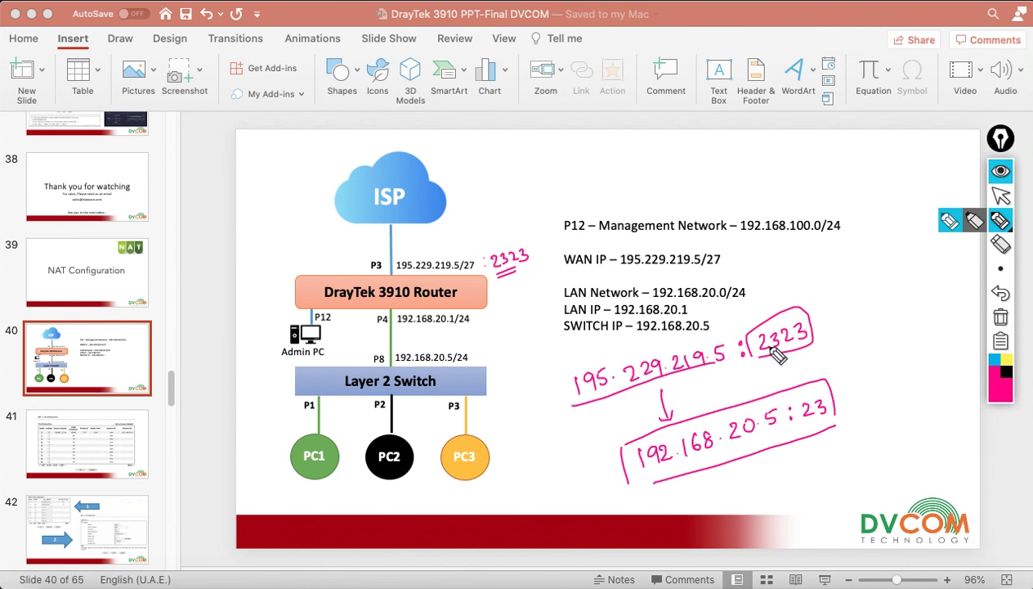
drag(822, 313, 834, 304)
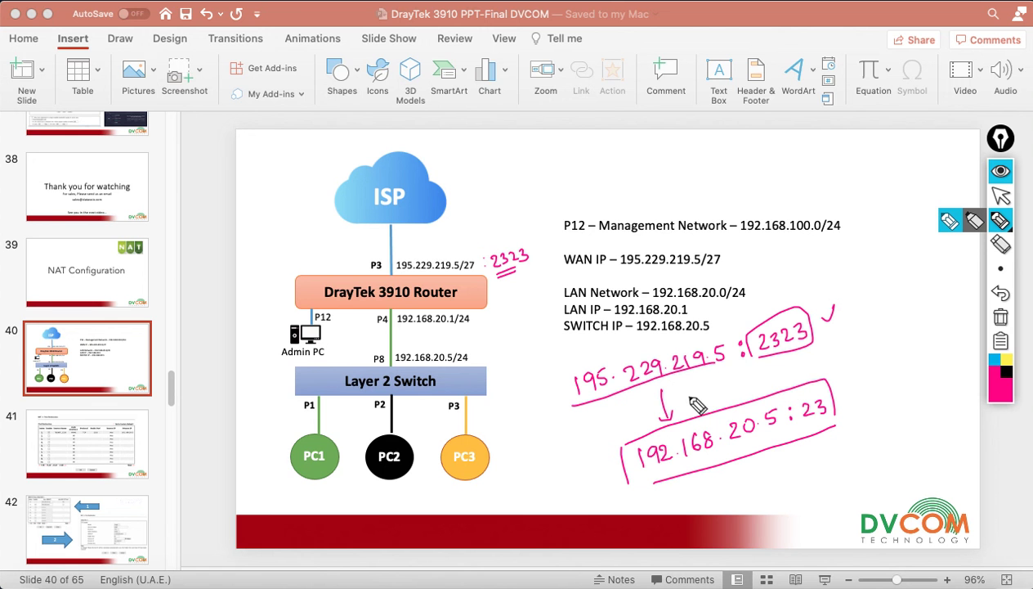
mouse_move(664, 386)
mouse_down()
mouse_move(665, 418)
mouse_move(671, 410)
mouse_up()
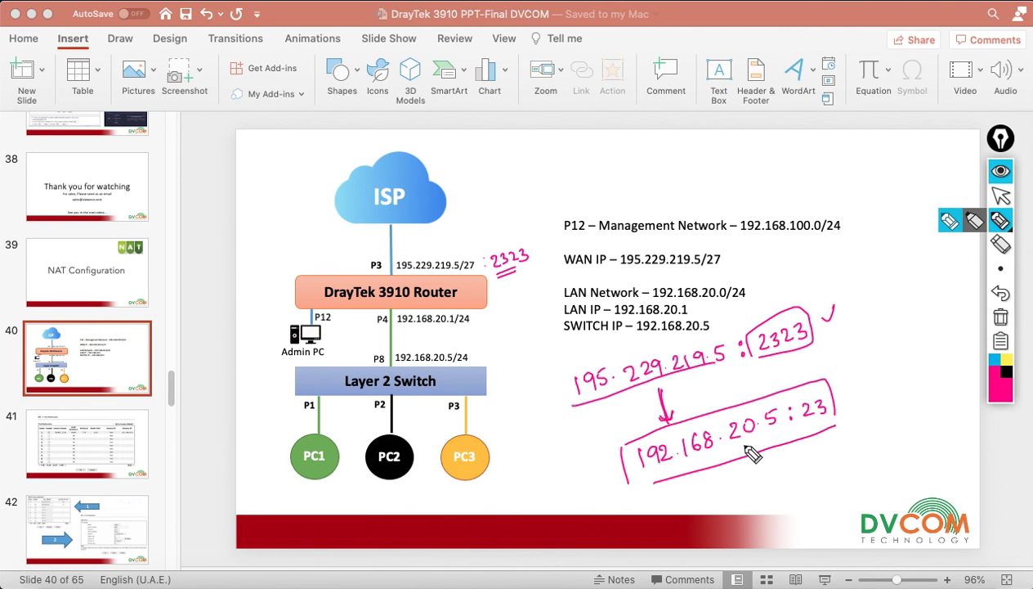
drag(792, 354, 800, 379)
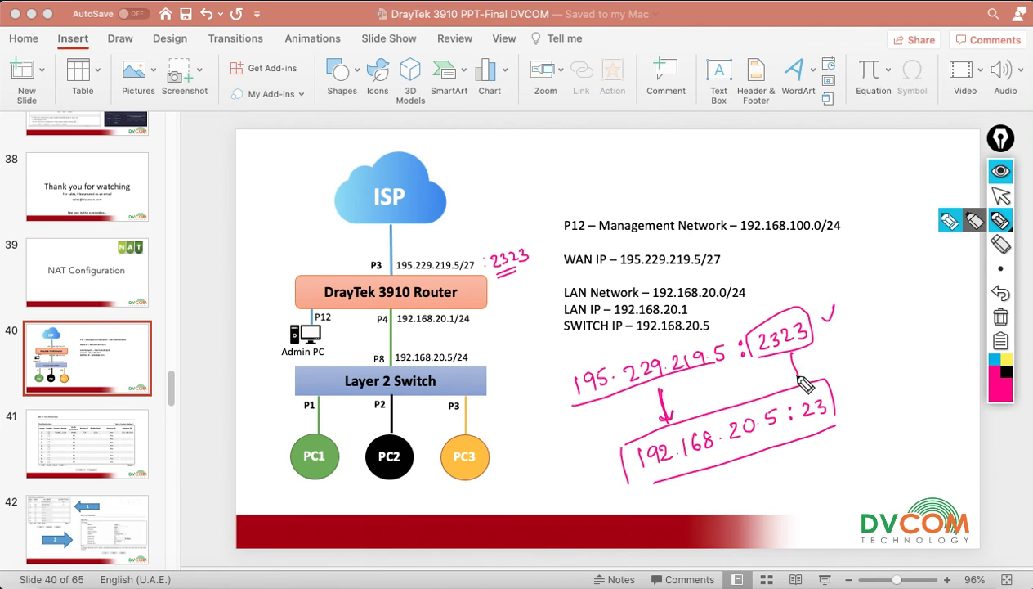
Erase all the ink from the slide and leave pen mode.
click(1001, 316)
mouse_move(1002, 257)
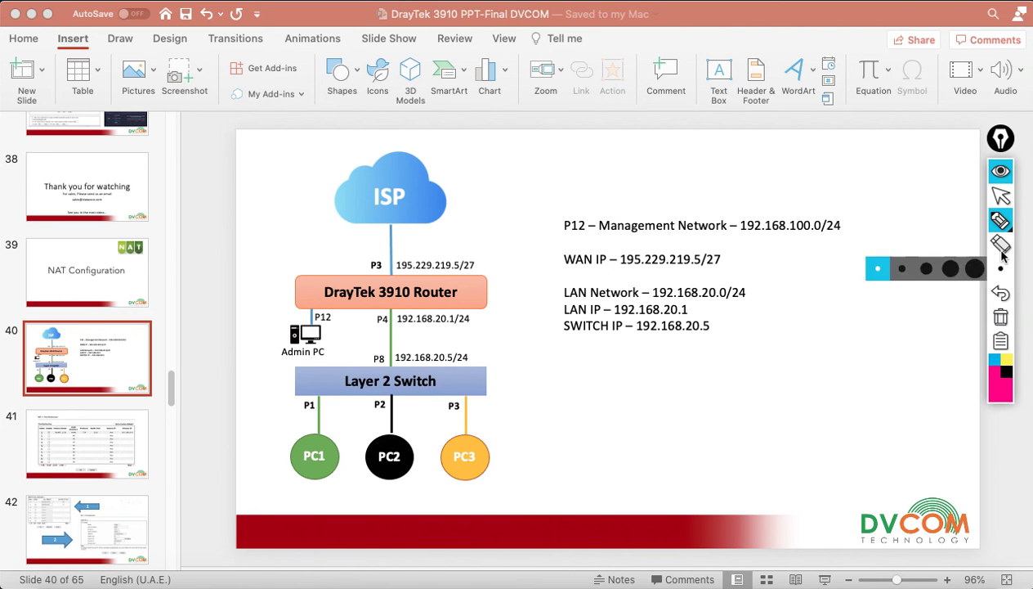
click(999, 197)
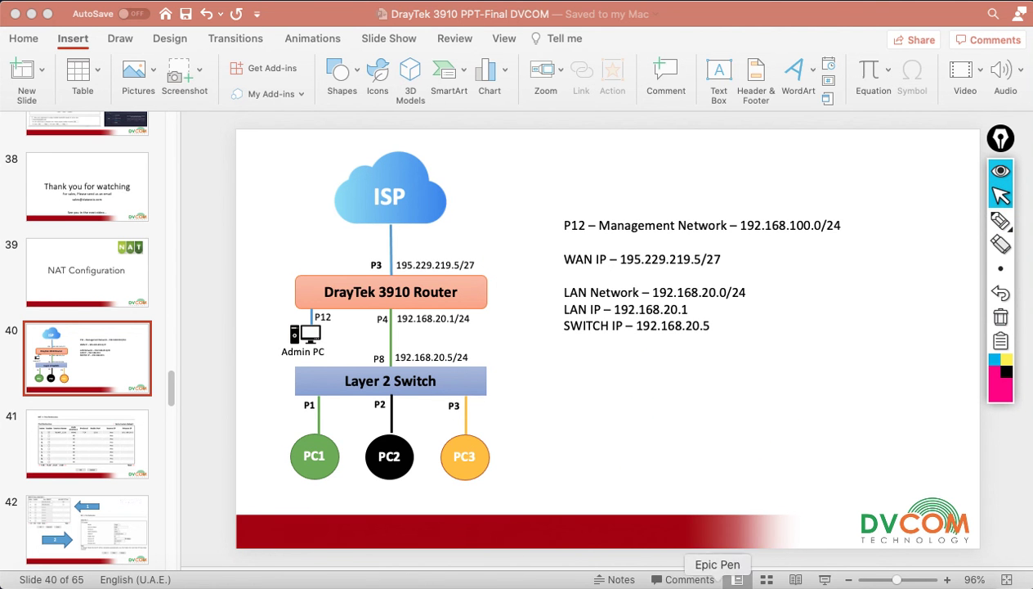
Submit the admin username and password on the router login page in Chrome.
click(784, 581)
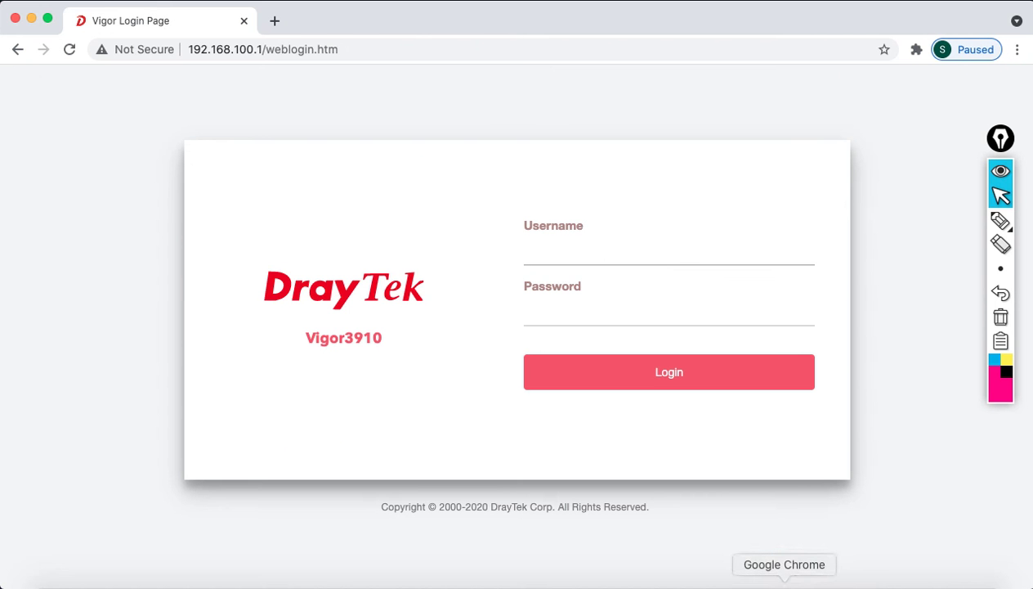
click(555, 249)
key(Tab)
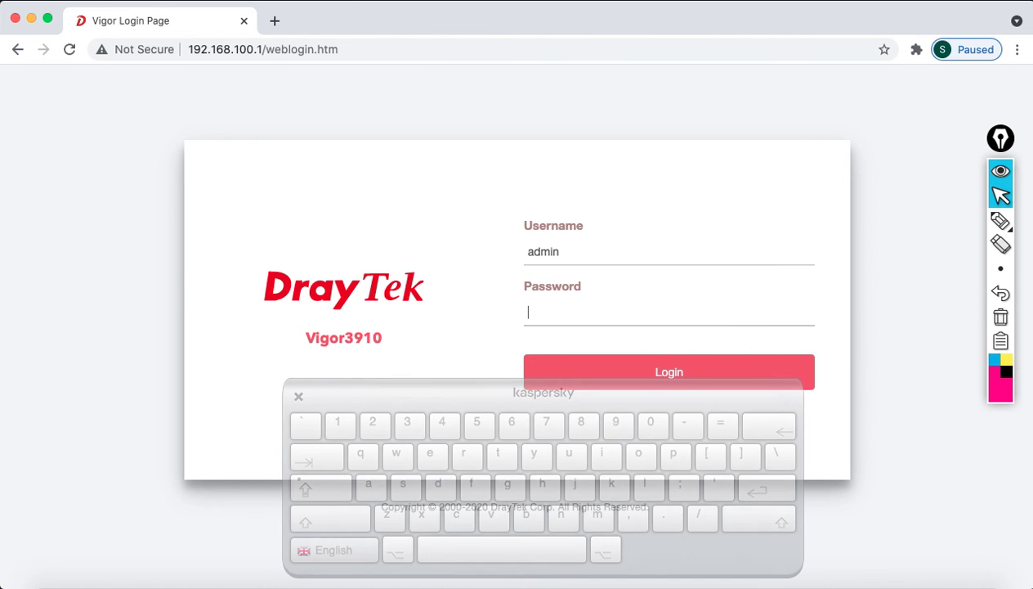
key(Return)
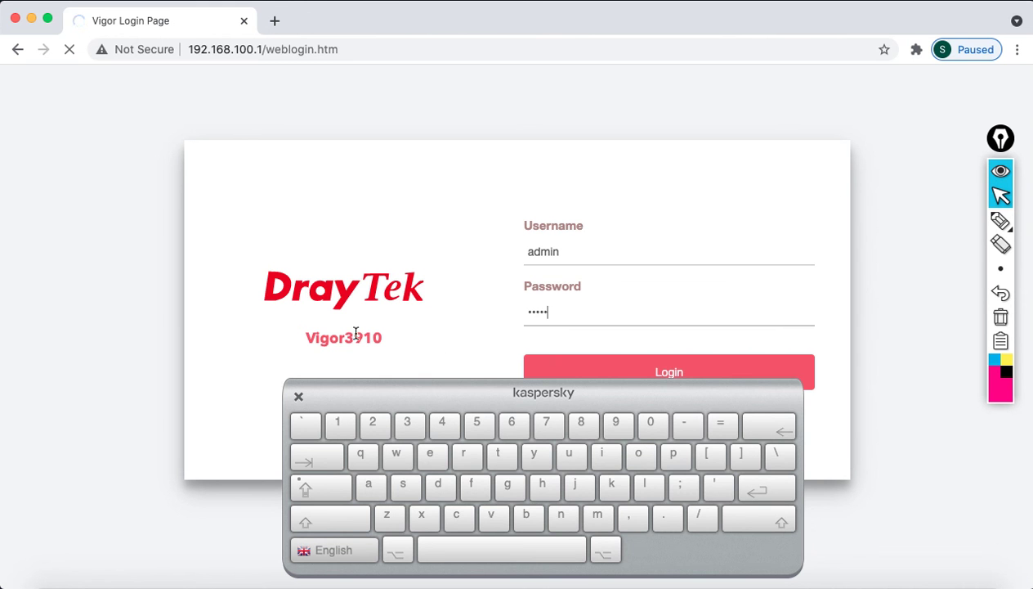
click(566, 365)
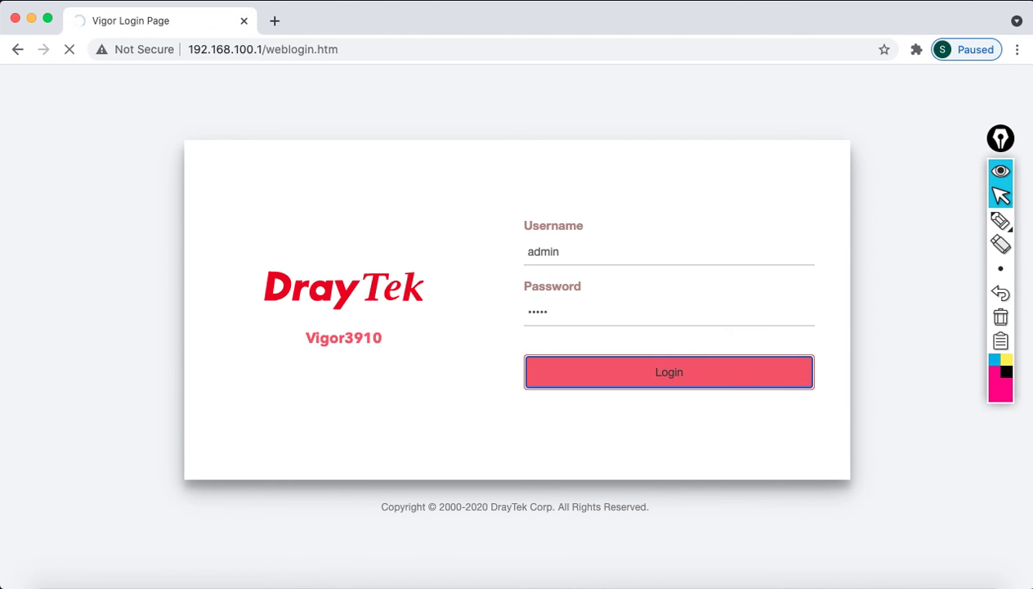
Turn Wi-Fi off, reload 192.168.100.1 and sign in again with the admin credentials.
click(691, 0)
click(739, 31)
click(171, 50)
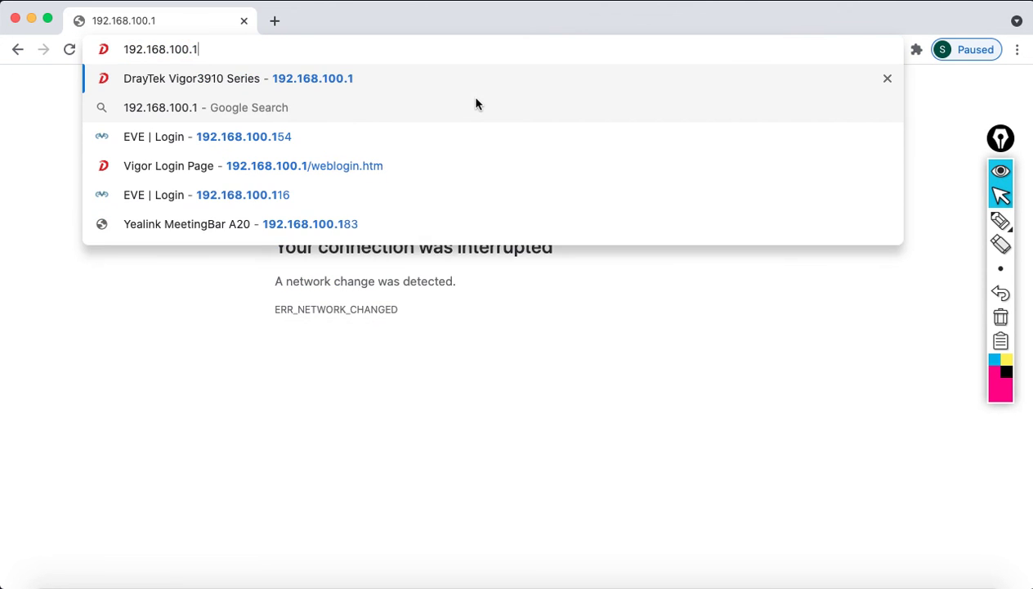
key(Return)
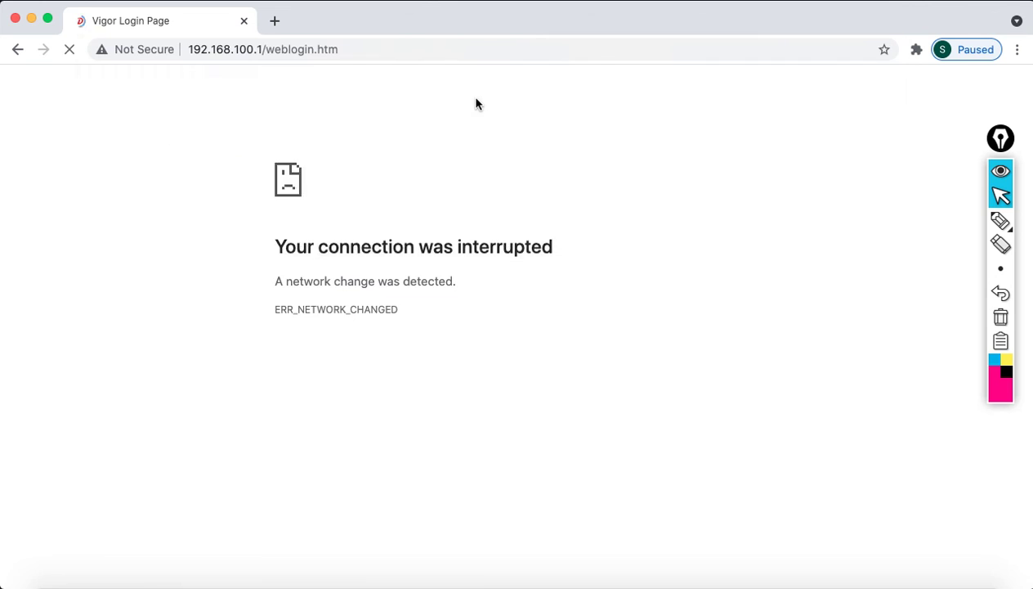
click(669, 311)
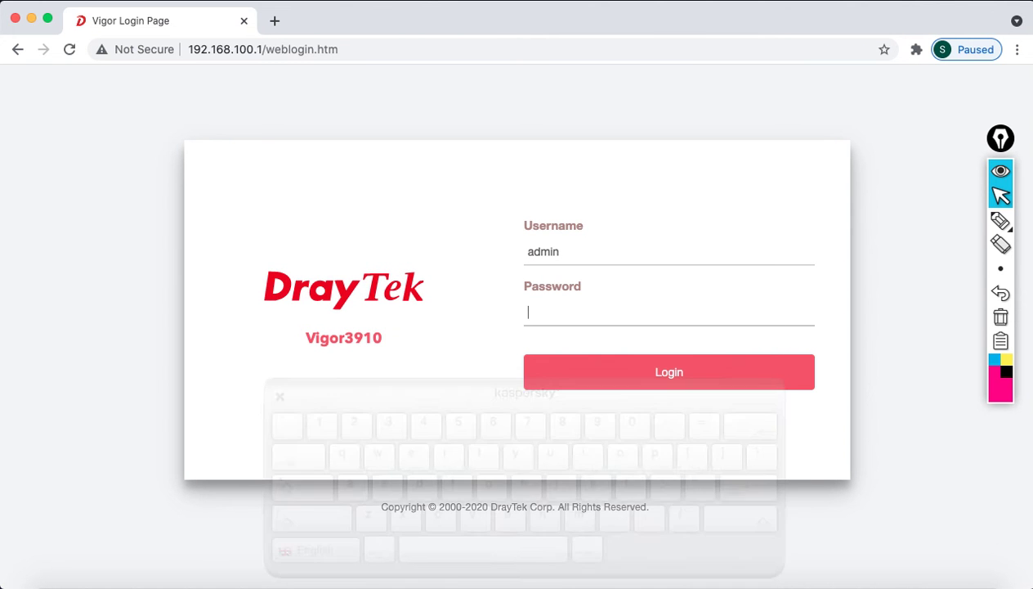
key(Return)
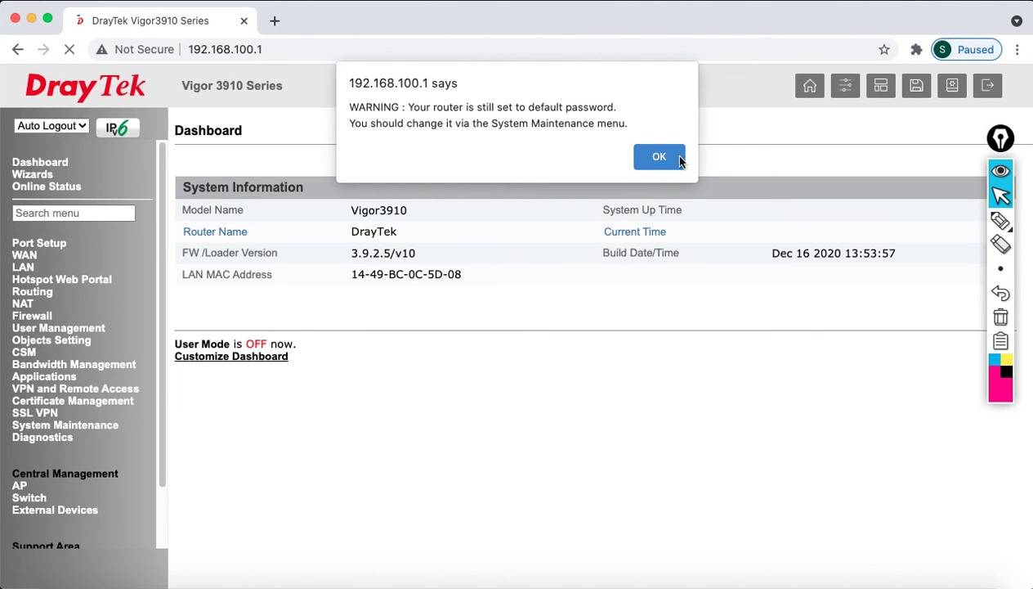
Dismiss the default-password warning and set Auto Logout to Off.
click(670, 154)
click(45, 125)
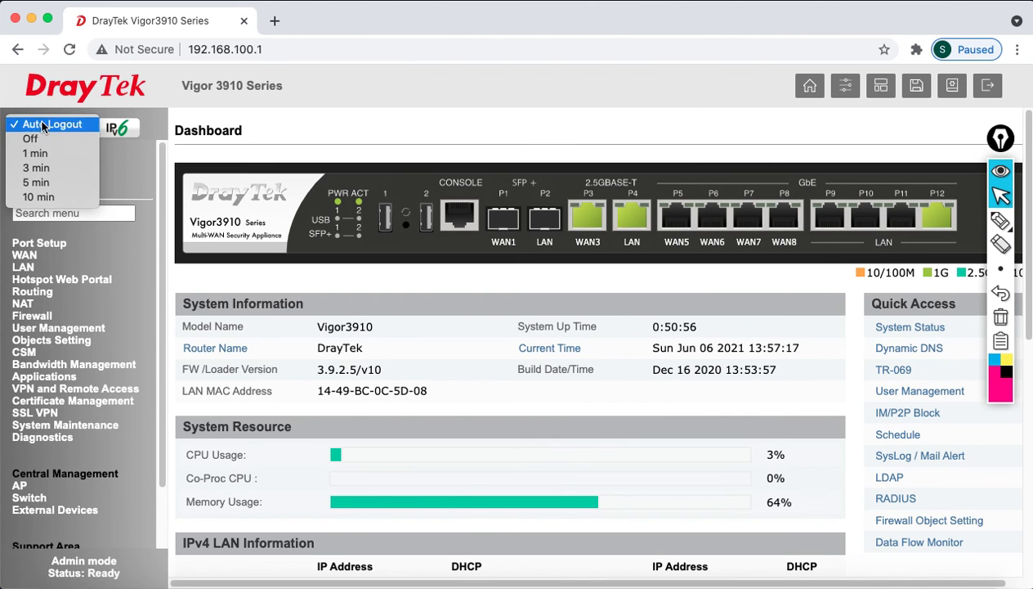
click(42, 142)
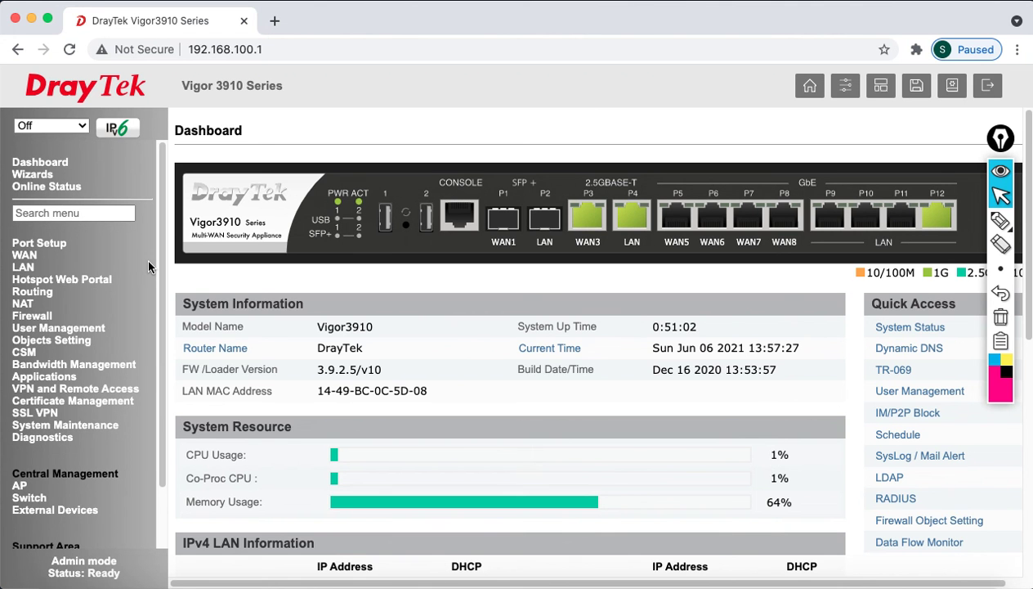
Open Port Redirection index 2 from the NAT menu for editing.
click(23, 303)
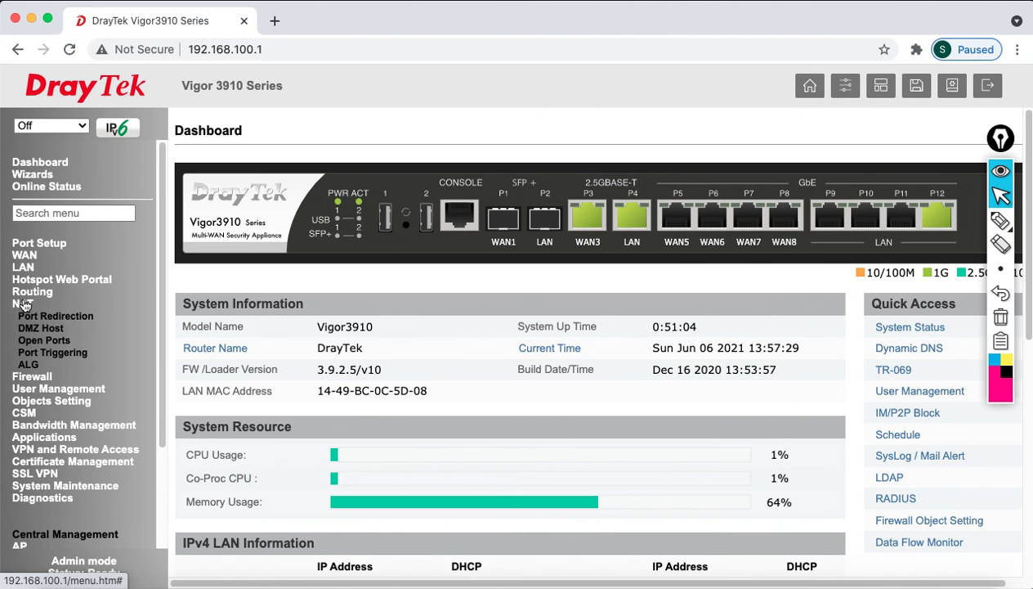
click(36, 318)
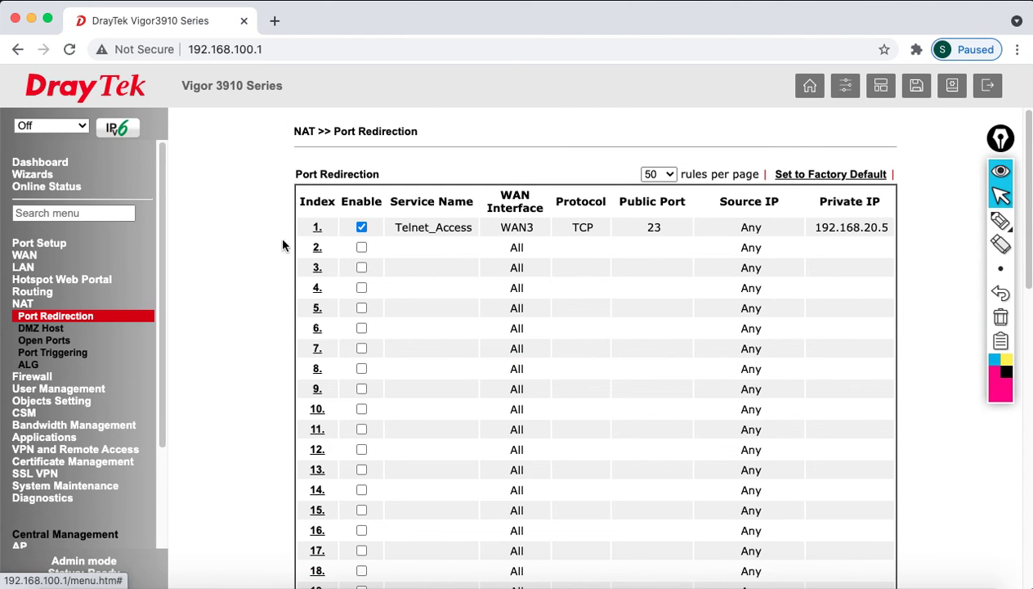
click(317, 249)
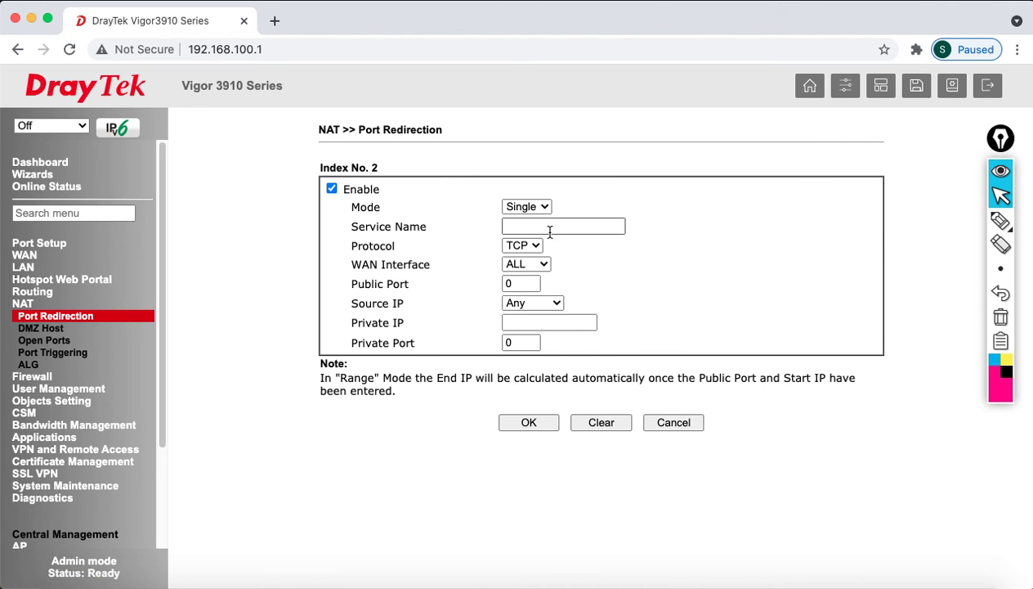
Name rule 2 Telnet_acc02 and apply it to WAN3.
click(549, 228)
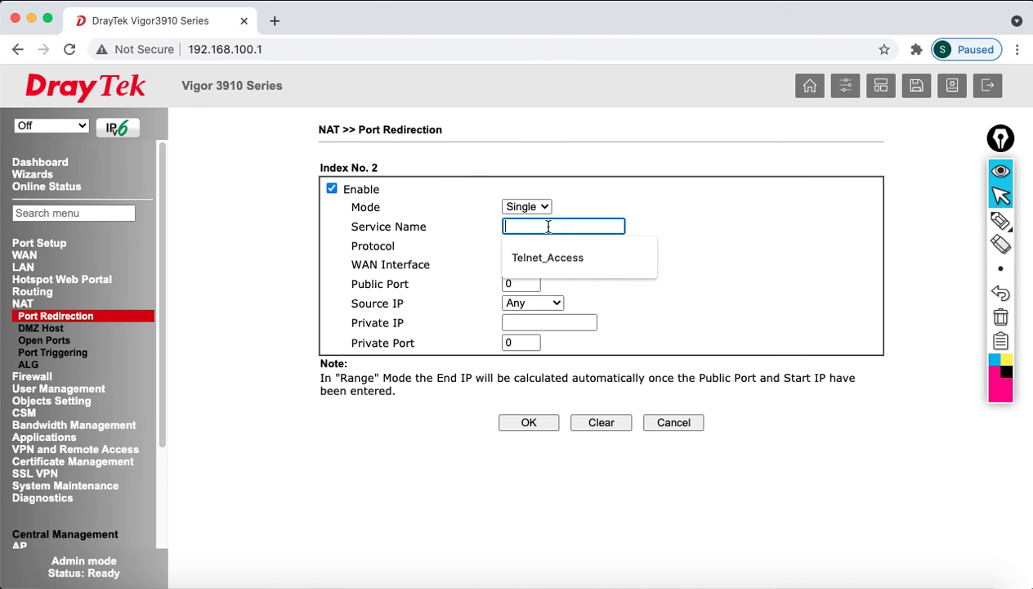
text(Telnet_acc02)
click(640, 248)
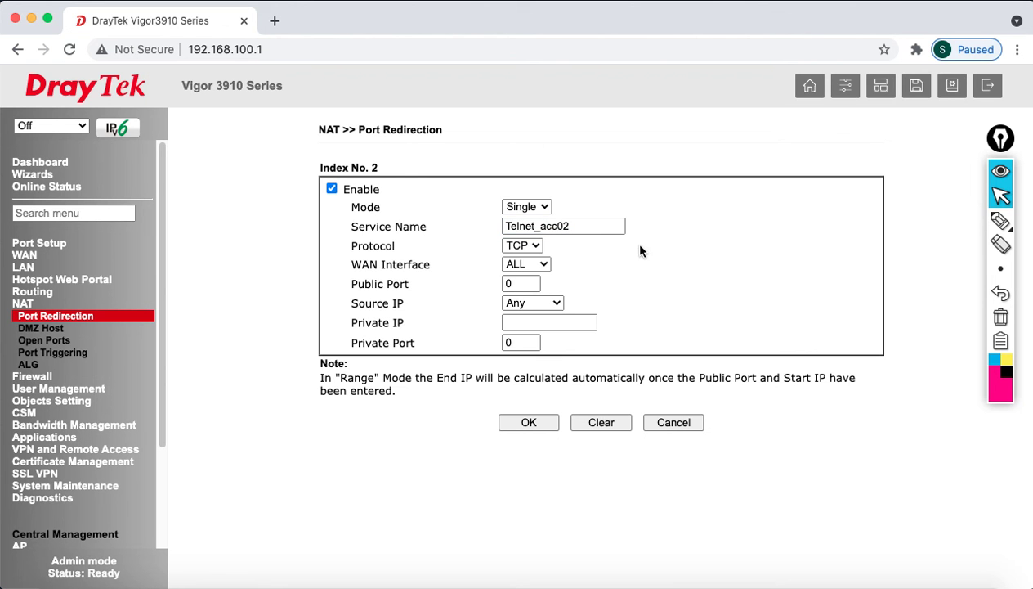
drag(376, 264, 430, 264)
click(541, 265)
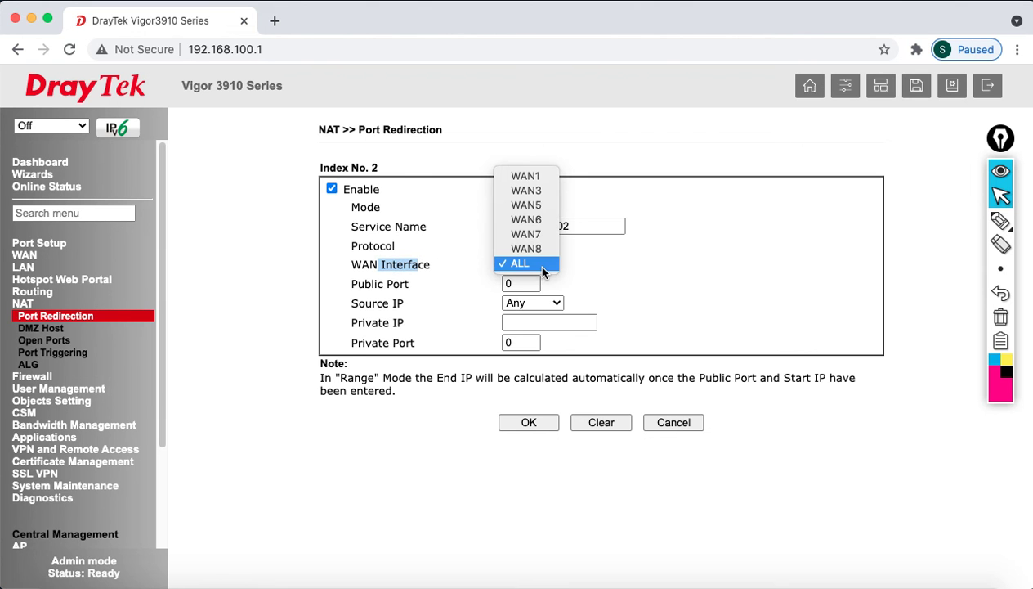
click(527, 189)
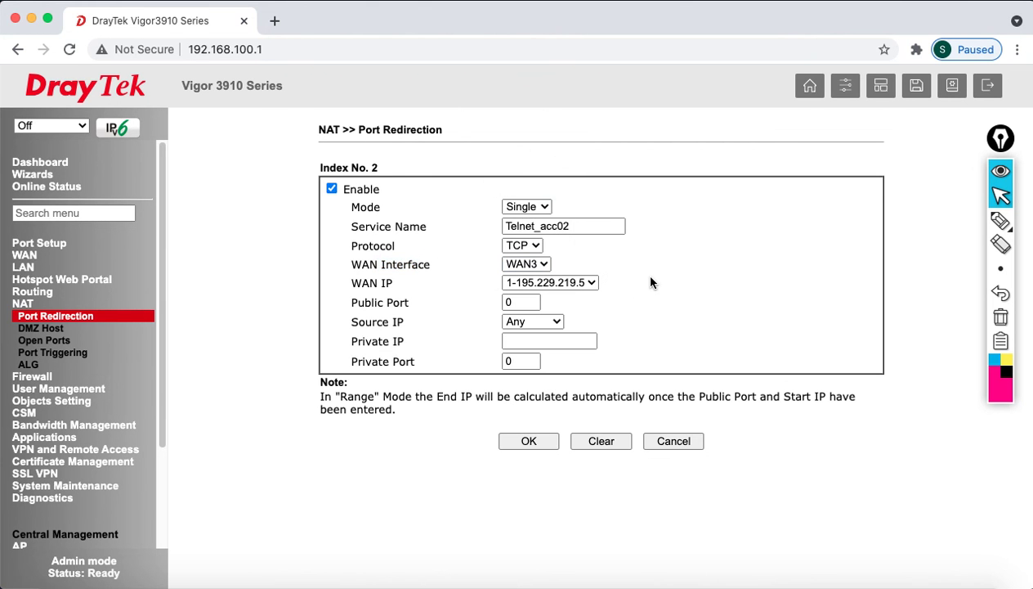
Set public port 2323, private IP 192.168.20.5 and private port 23.
drag(527, 301, 468, 298)
text(2324)
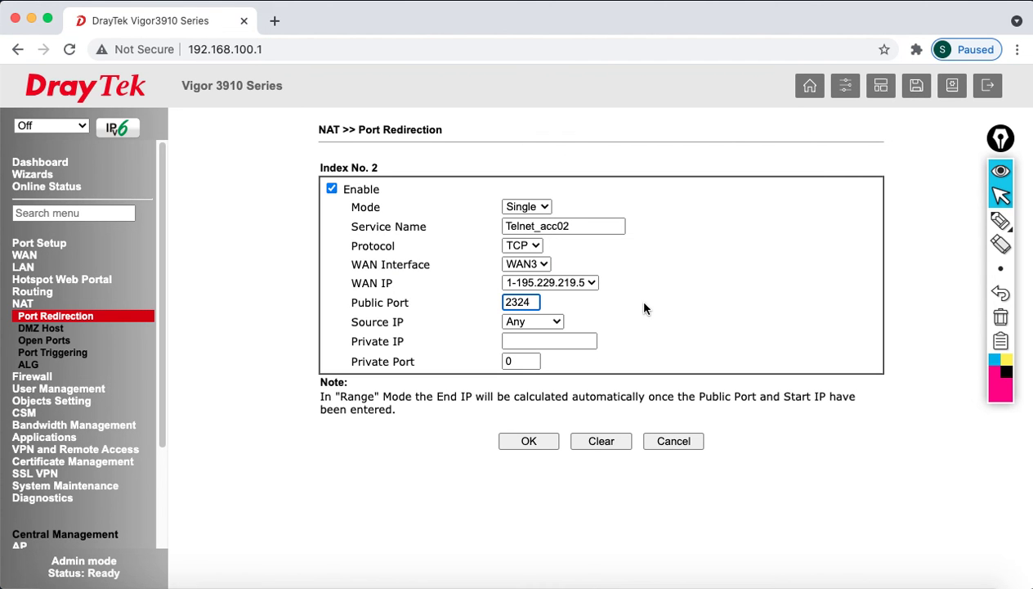
key(BackSpace)
text(3)
click(554, 340)
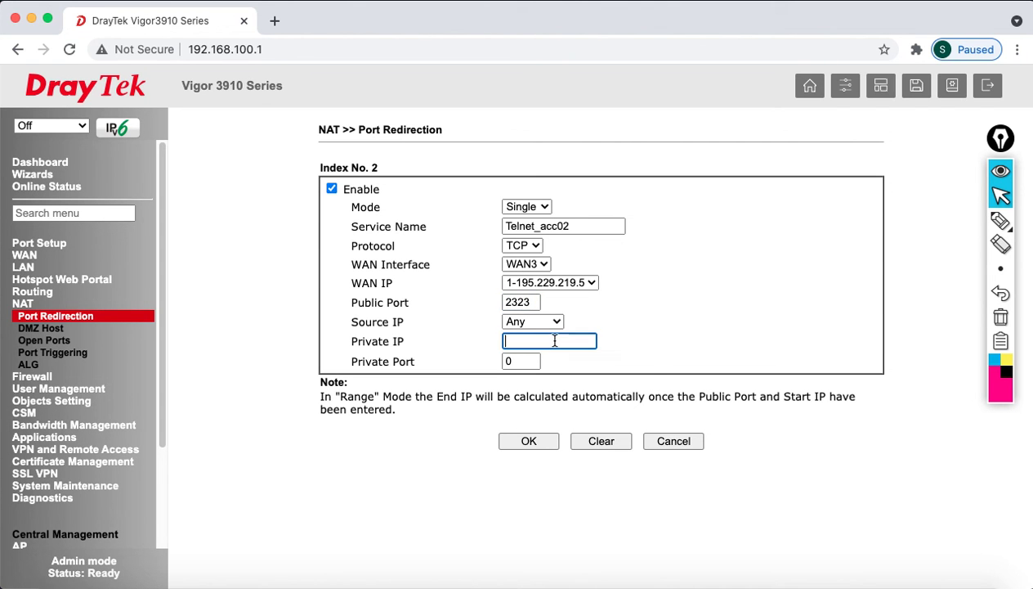
click(553, 374)
click(518, 360)
text(23)
click(682, 308)
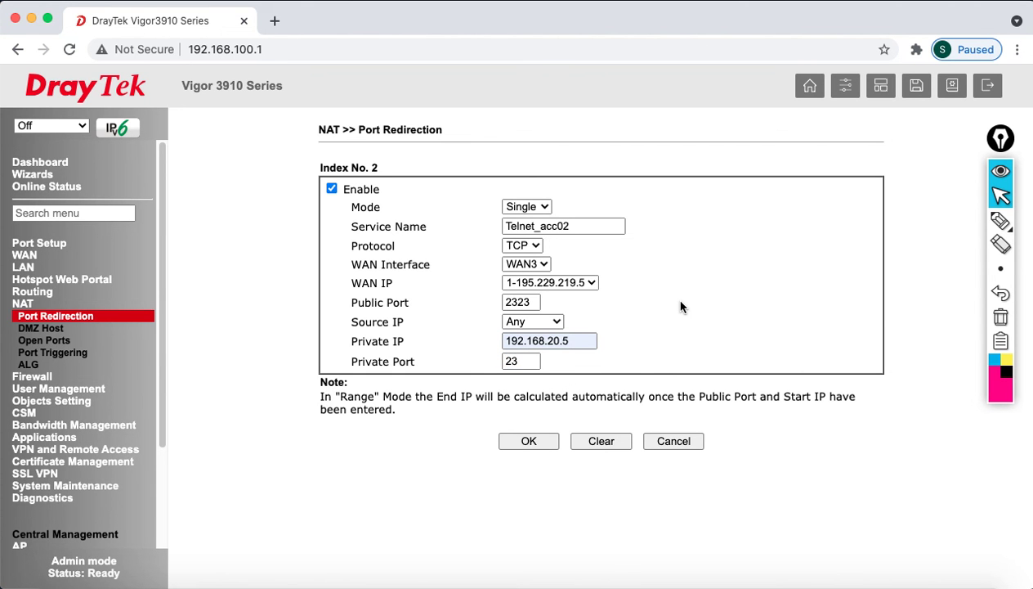
Annotate the form with arrows linking IPs to ports and handwrite 195.229.219.5:2323.
click(1000, 221)
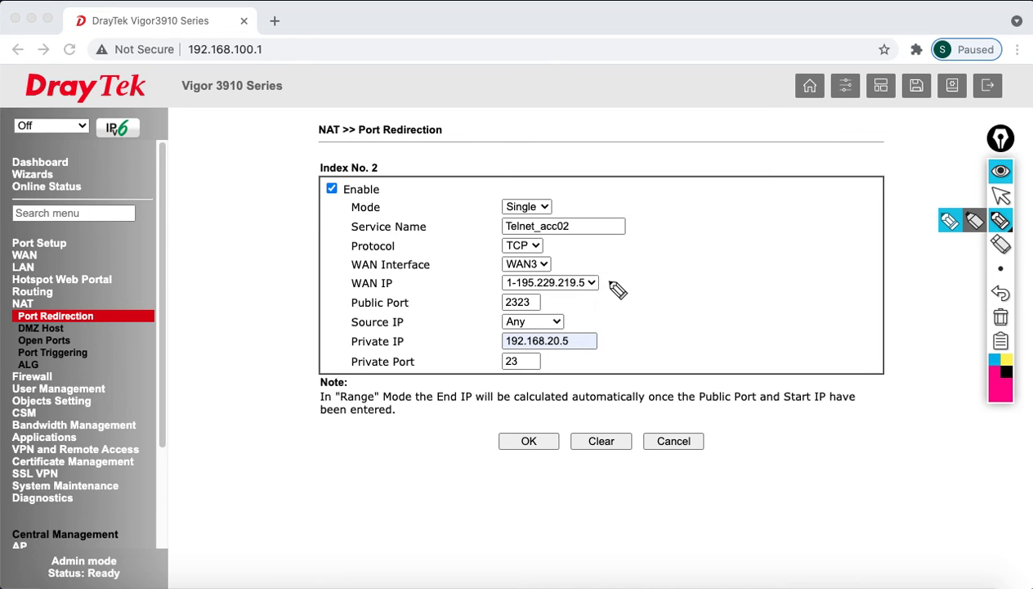
mouse_move(610, 282)
mouse_down()
mouse_move(623, 304)
mouse_move(573, 313)
mouse_move(558, 308)
mouse_move(566, 301)
mouse_up()
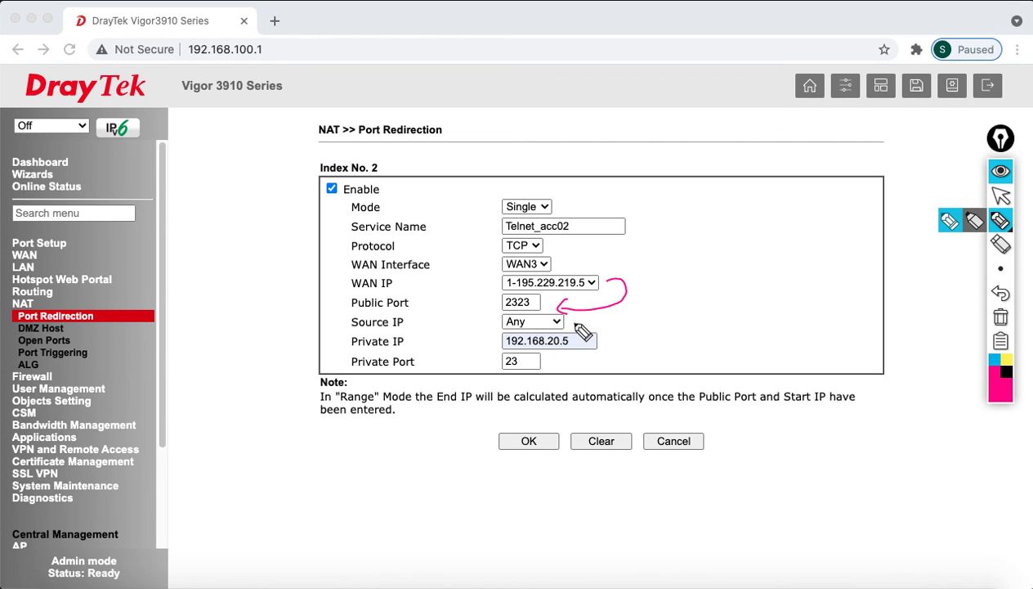
mouse_move(606, 332)
mouse_down()
mouse_move(589, 360)
mouse_move(576, 362)
mouse_move(581, 379)
mouse_up()
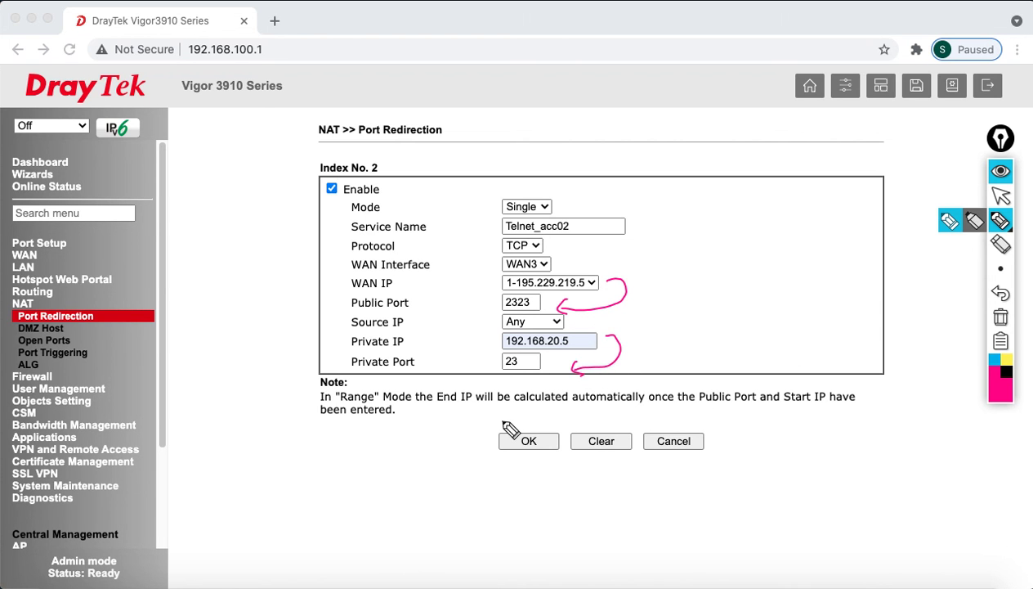
mouse_move(669, 265)
mouse_down()
mouse_move(668, 287)
mouse_move(710, 273)
mouse_move(735, 280)
mouse_move(769, 256)
mouse_move(847, 234)
mouse_up()
click(704, 278)
click(742, 267)
click(777, 255)
click(803, 232)
click(803, 242)
Draw an arrow down to the switch's private address, then erase all annotations.
mouse_move(723, 286)
mouse_down()
mouse_move(715, 334)
mouse_move(689, 363)
mouse_move(708, 368)
mouse_move(751, 346)
mouse_move(766, 351)
mouse_move(772, 337)
mouse_up()
click(753, 352)
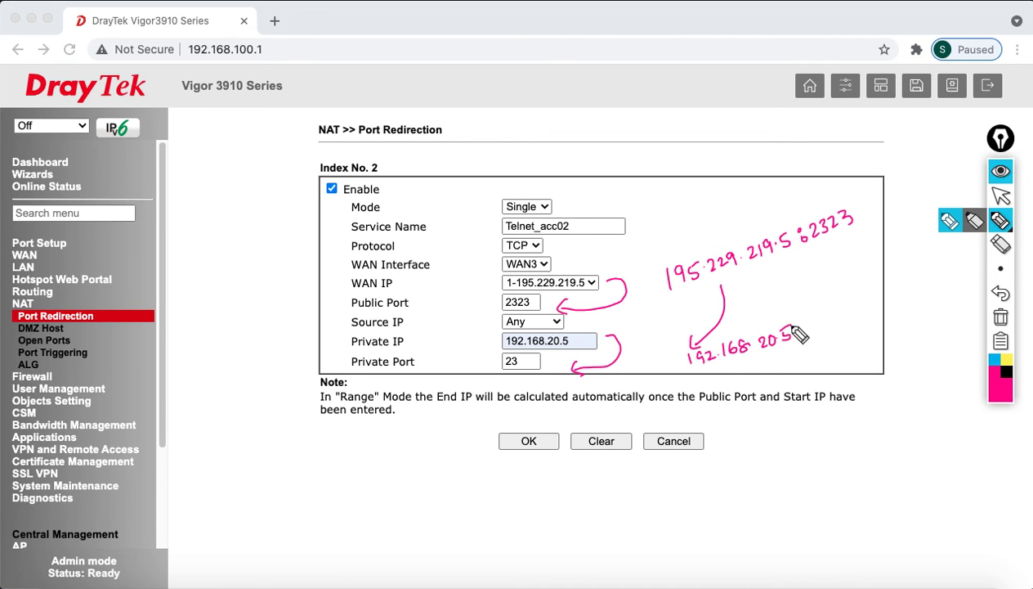
mouse_move(690, 376)
mouse_down()
mouse_move(795, 350)
mouse_move(784, 328)
mouse_move(669, 351)
mouse_move(678, 380)
mouse_up()
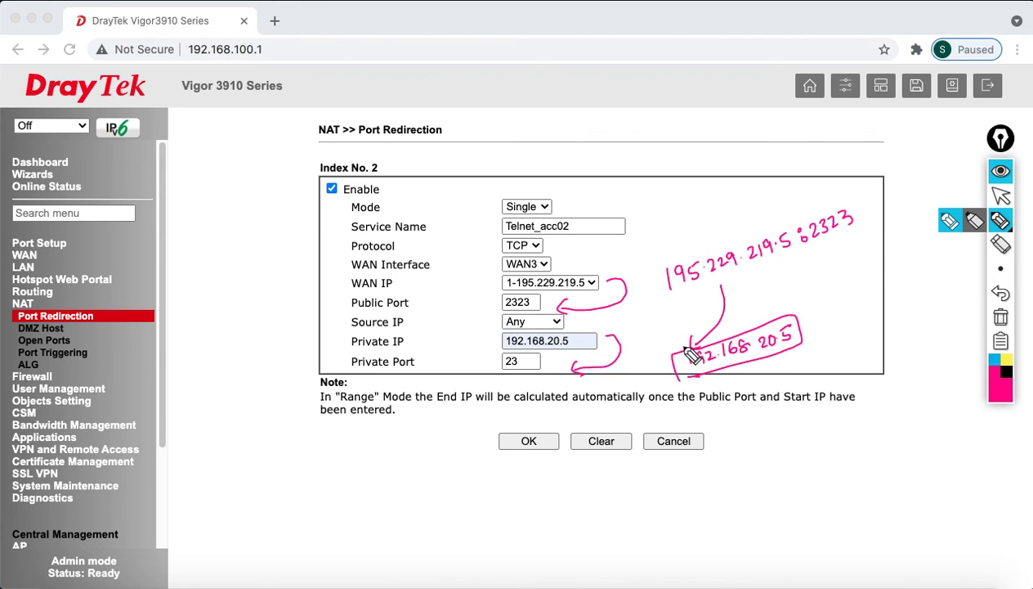
click(1000, 317)
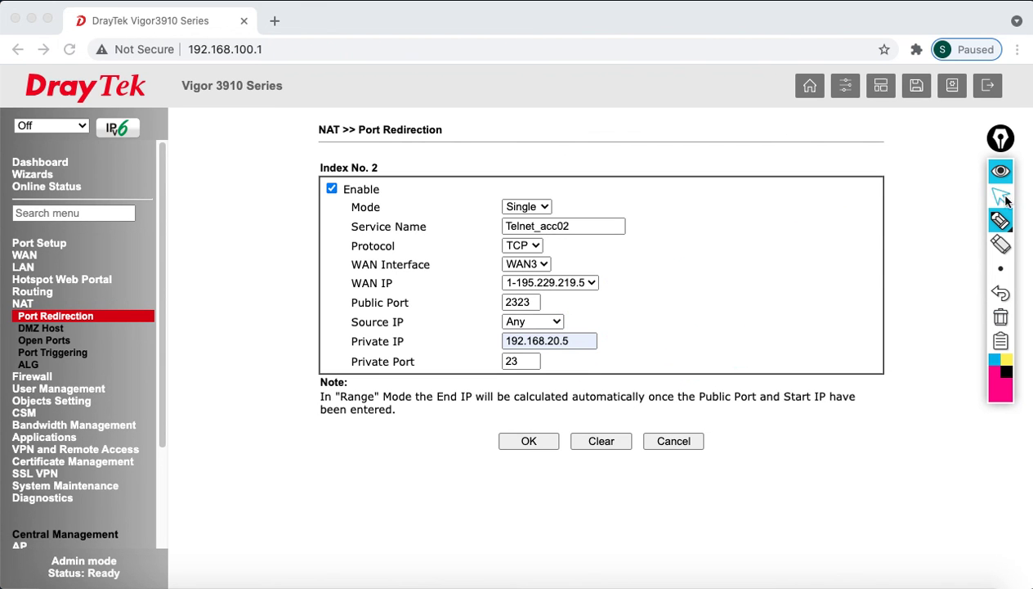
click(1001, 196)
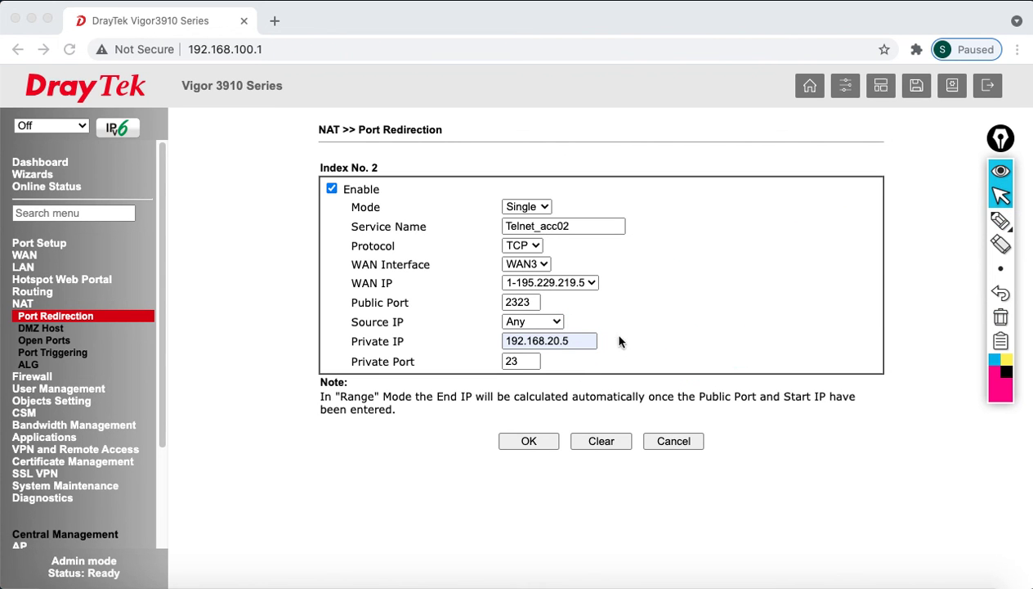
Save rule 2 and the Port Redirection table, then log out of the router.
click(544, 445)
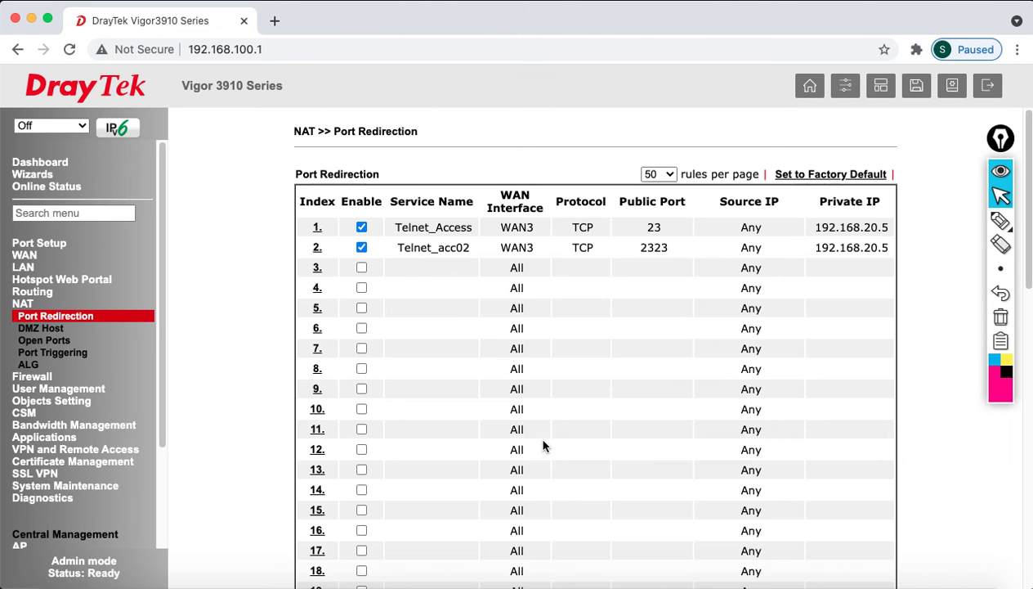
scroll(613, 380, down, 10)
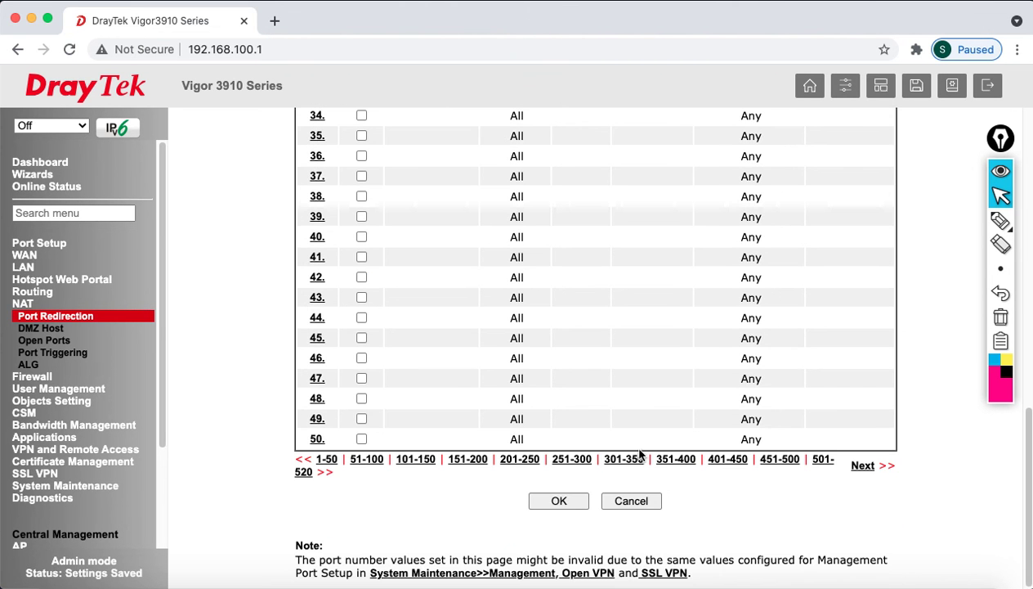
click(569, 501)
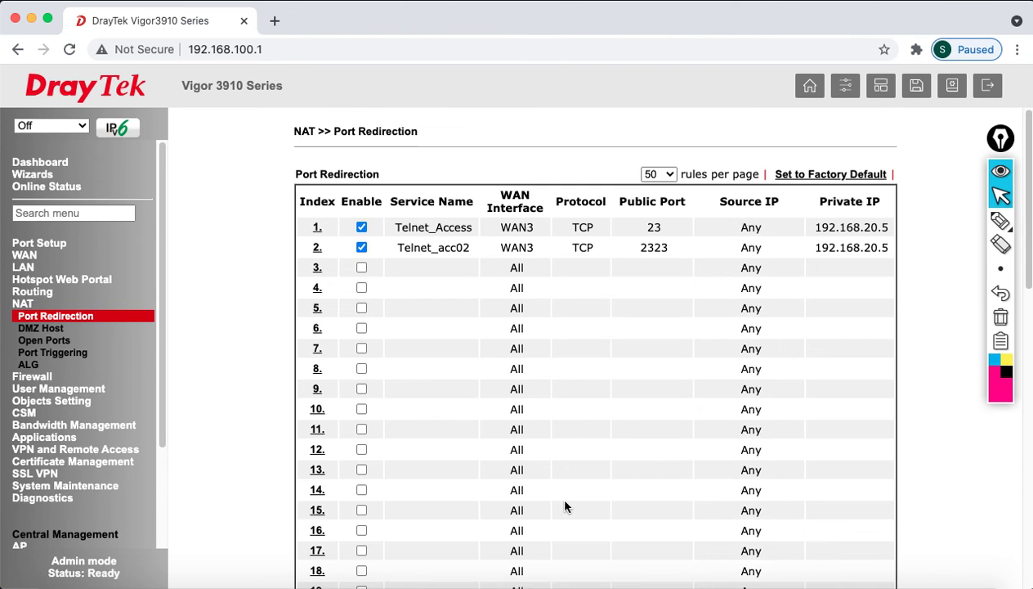
click(987, 85)
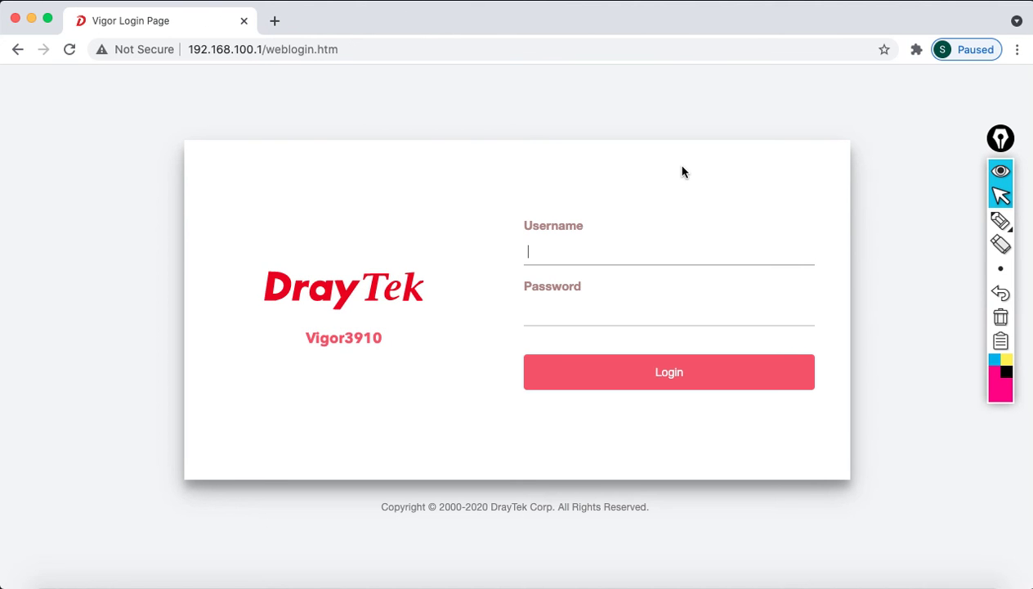
Turn Wi-Fi on from the menu bar, check the network list, and return to Terminal.
click(717, 3)
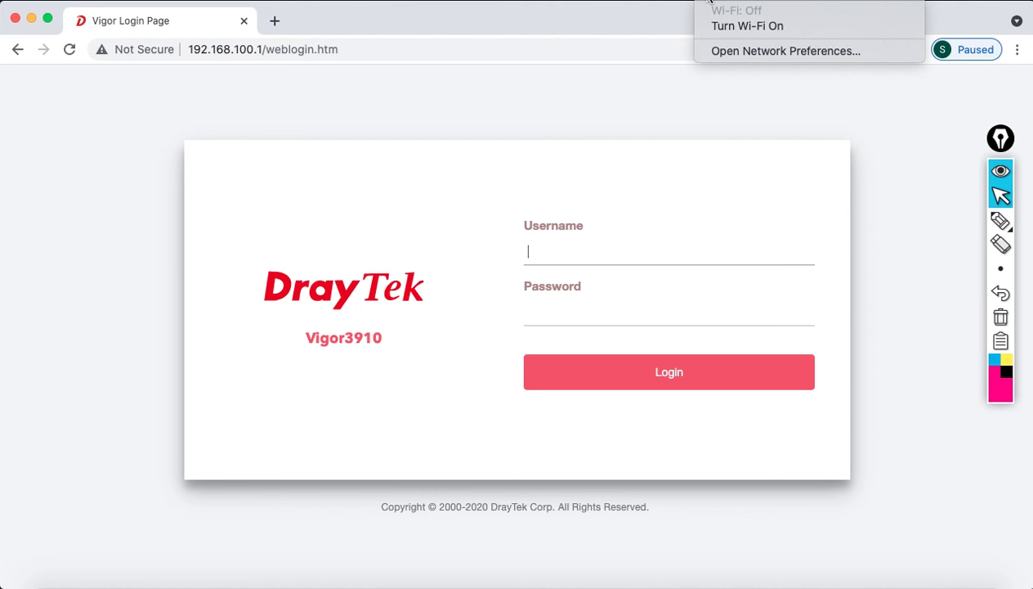
click(721, 25)
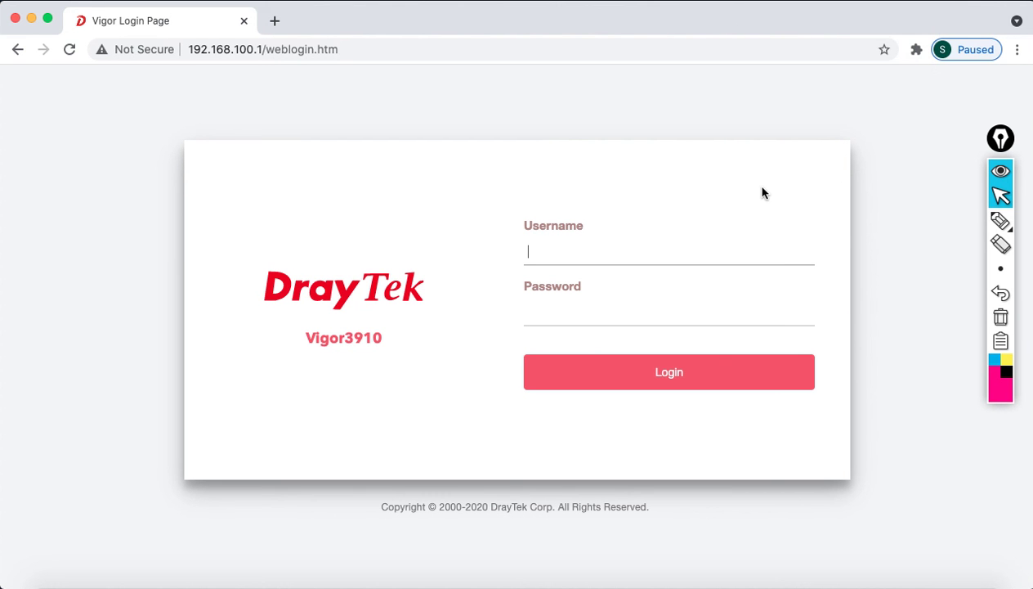
click(710, 2)
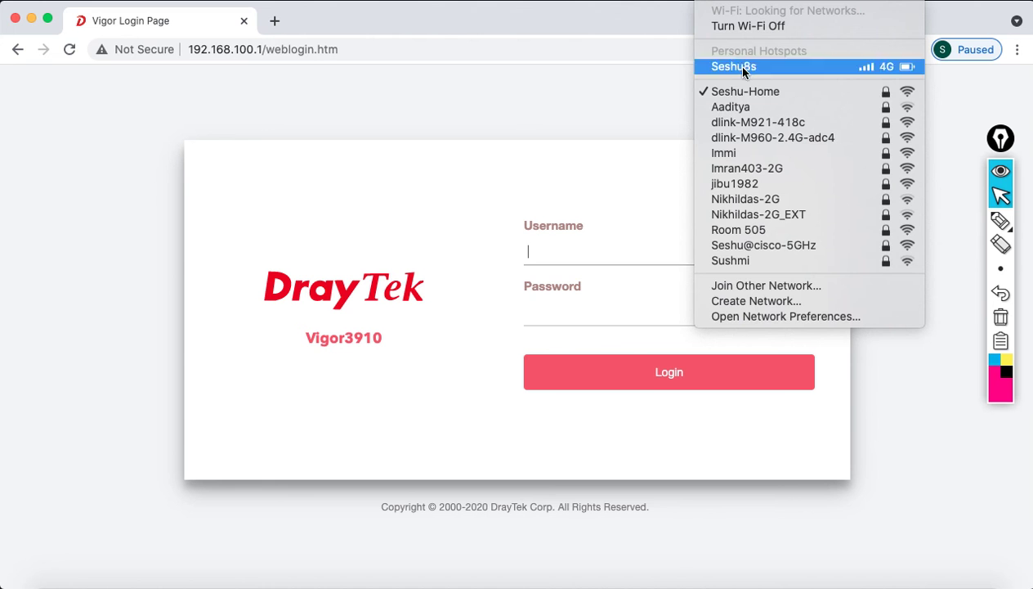
click(381, 109)
click(744, 572)
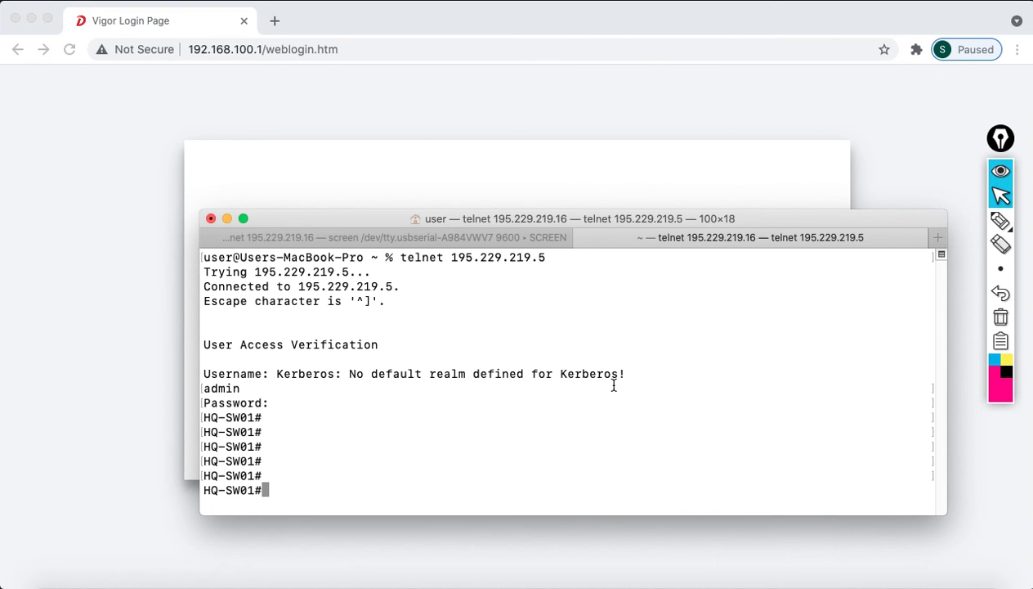
Exit the old session, telnet to 195.229.219.5 port 2323 and log in to HQ-SW01.
text(exit)
key(Return)
key(Return)
key(Return)
key(Return)
key(Return)
key(Return)
key(Return)
key(Return)
key(Return)
key(Return)
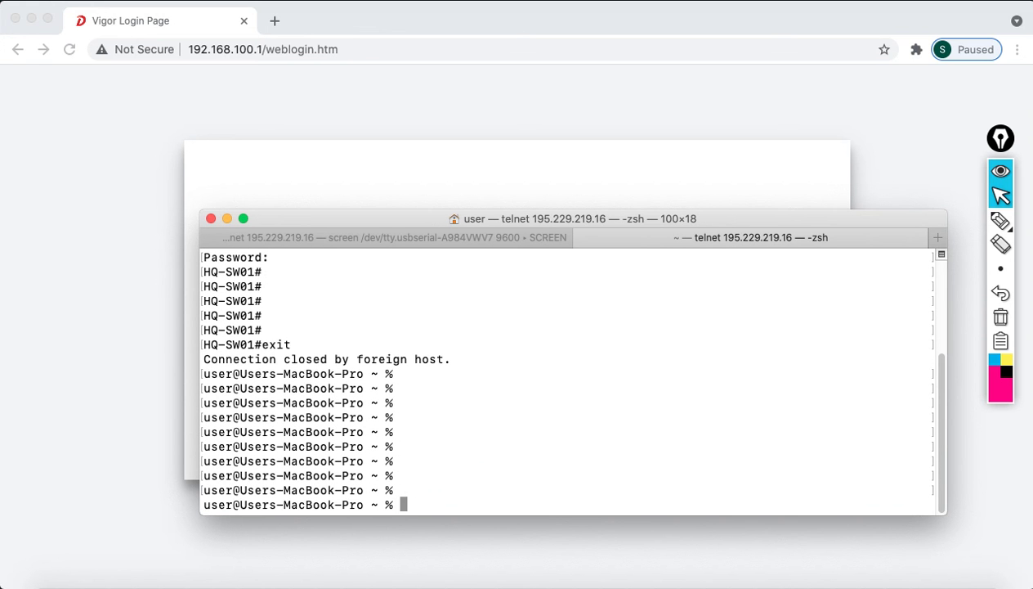
key(Up)
text(2324)
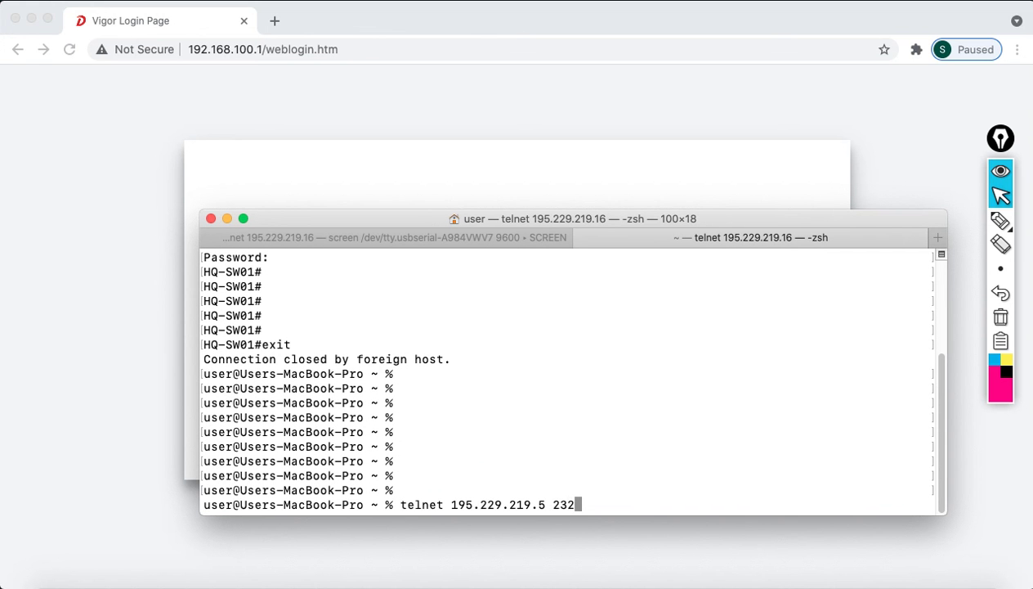
key(Return)
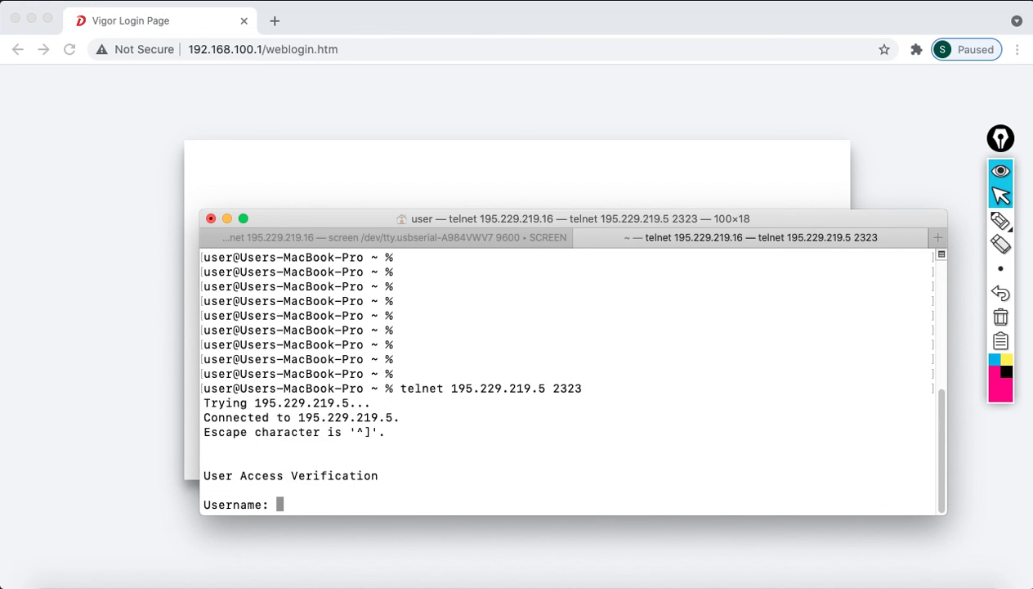
text(admin)
key(Return)
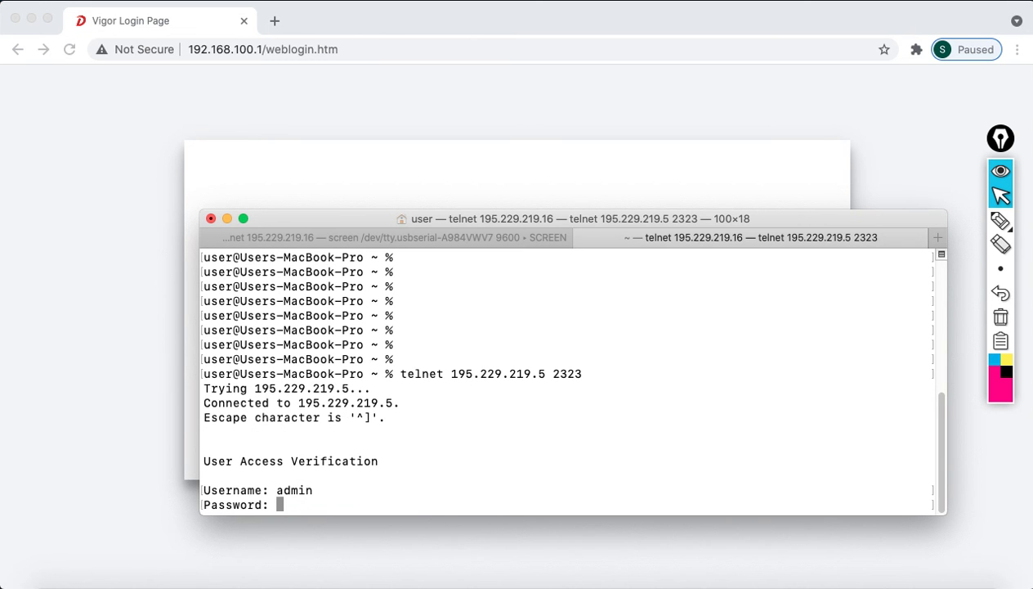
key(Return)
key(Return)
key(Return)
key(Return)
key(Return)
key(Return)
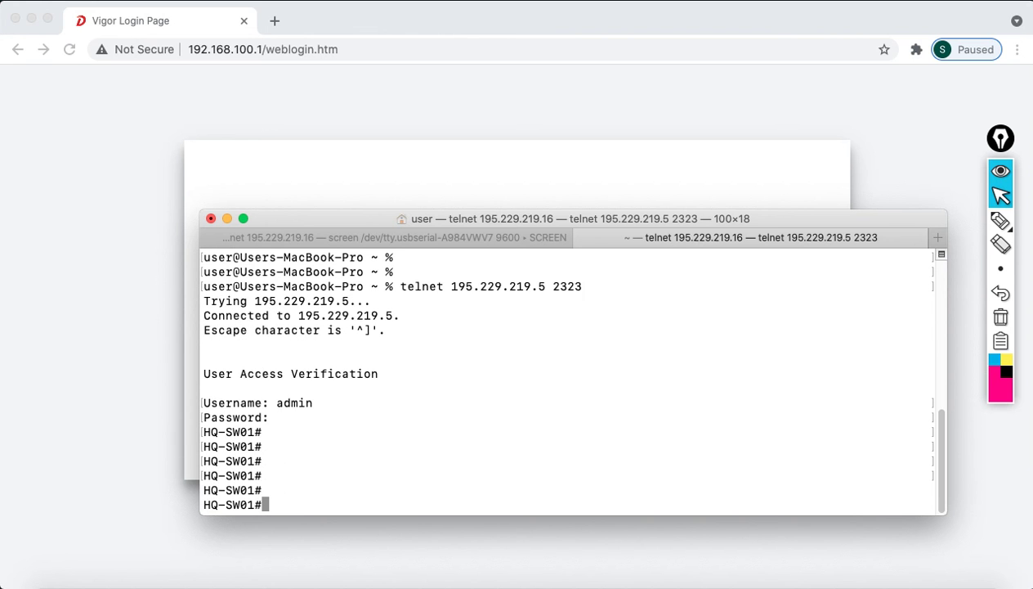
key(Return)
key(Return)
key(Return)
key(Return)
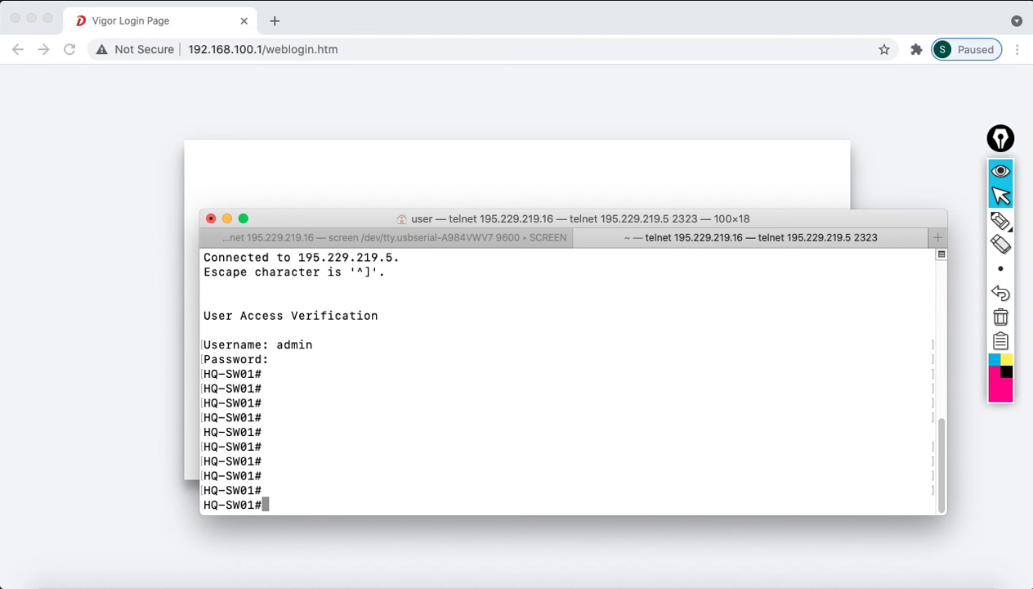
Exit, then rerun the telnet to 195.229.219.5 without the port number.
text(exit)
key(Return)
key(Return)
key(Return)
key(Up)
key(Up)
key(BackSpace)
key(BackSpace)
key(BackSpace)
key(BackSpace)
key(BackSpace)
key(Return)
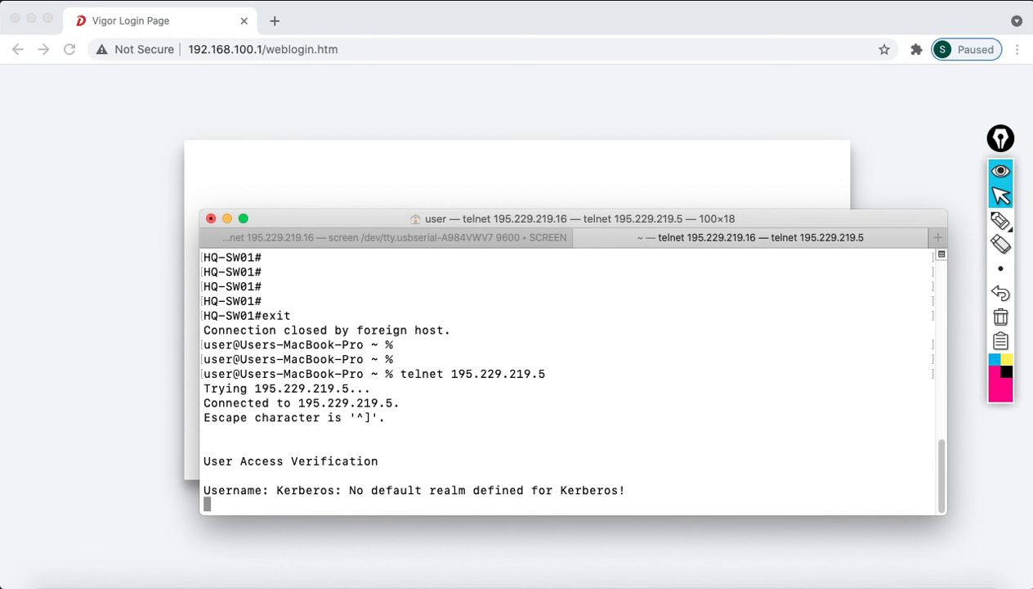
After a rejected login as 'ad', log in to HQ-SW01 as 'admin' with its password to reach HQ-SW01#.
text(ad)
key(Return)
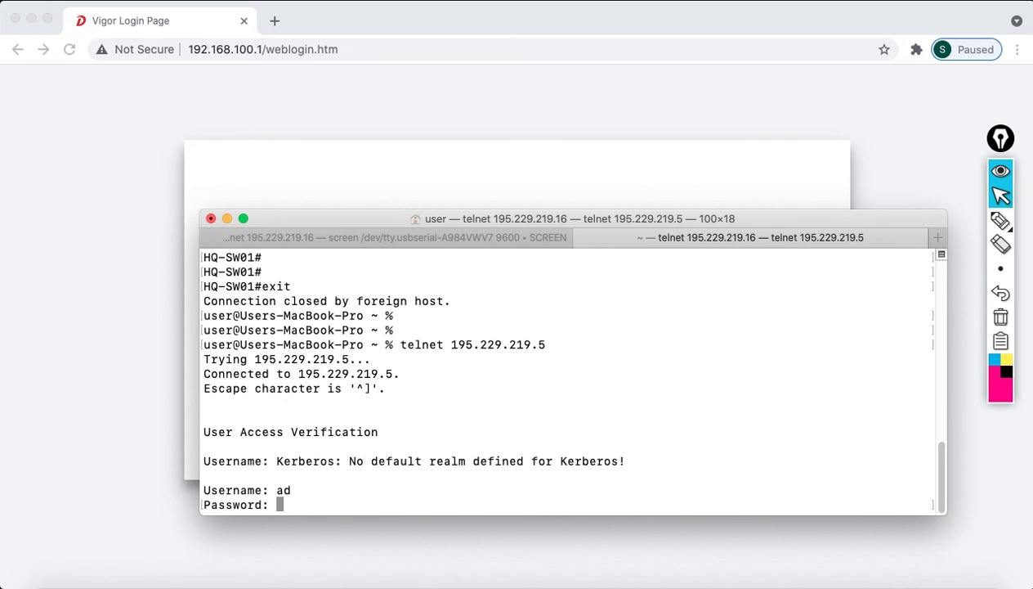
key(Return)
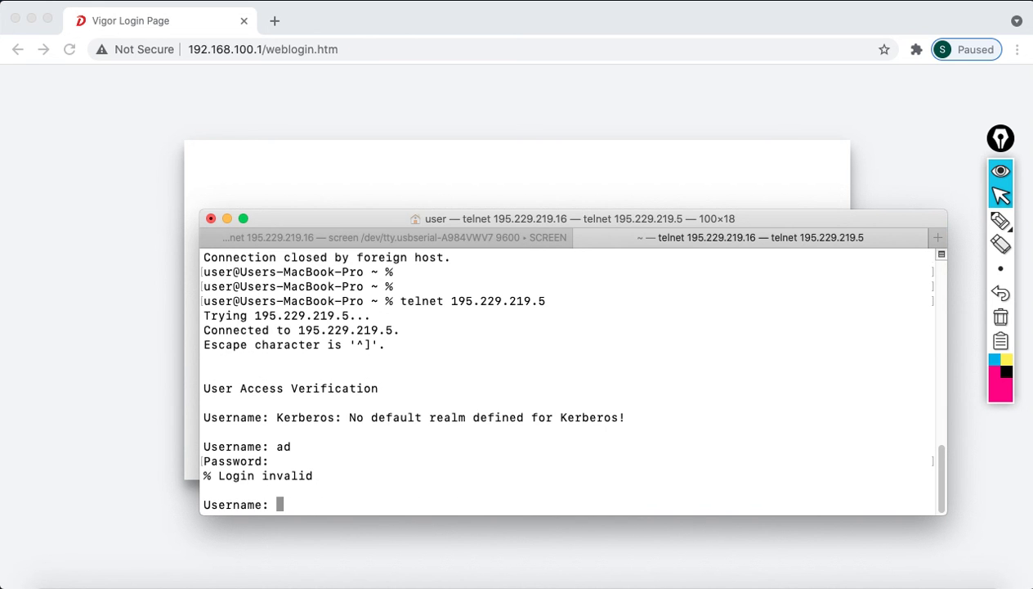
text(admin)
key(Return)
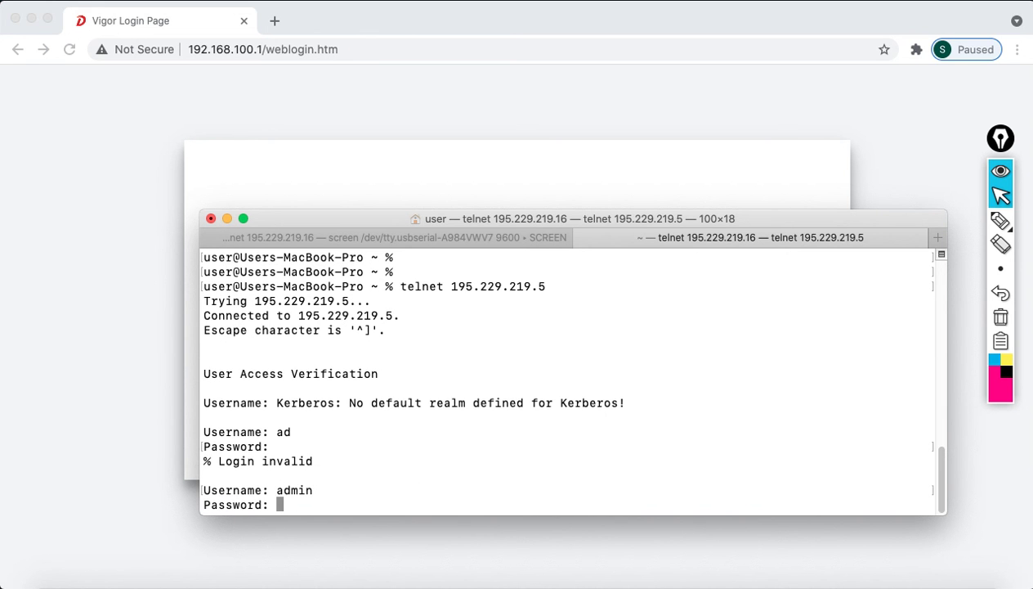
key(Return)
key(Return)
key(Return)
key(Return)
key(Return)
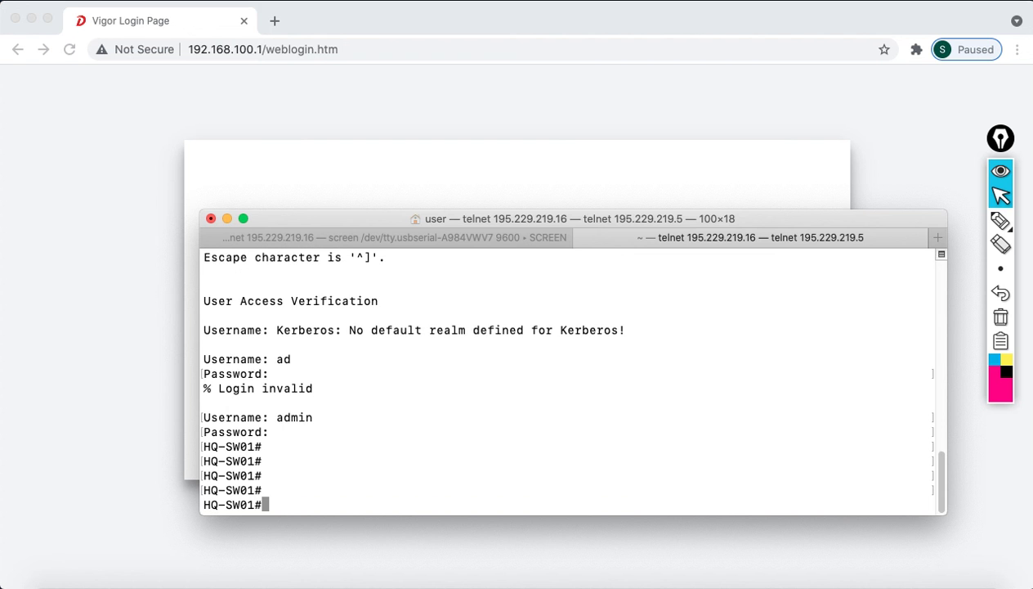
Exit the telnet session and the local shell, then close the Terminal window.
text(exit)
key(Return)
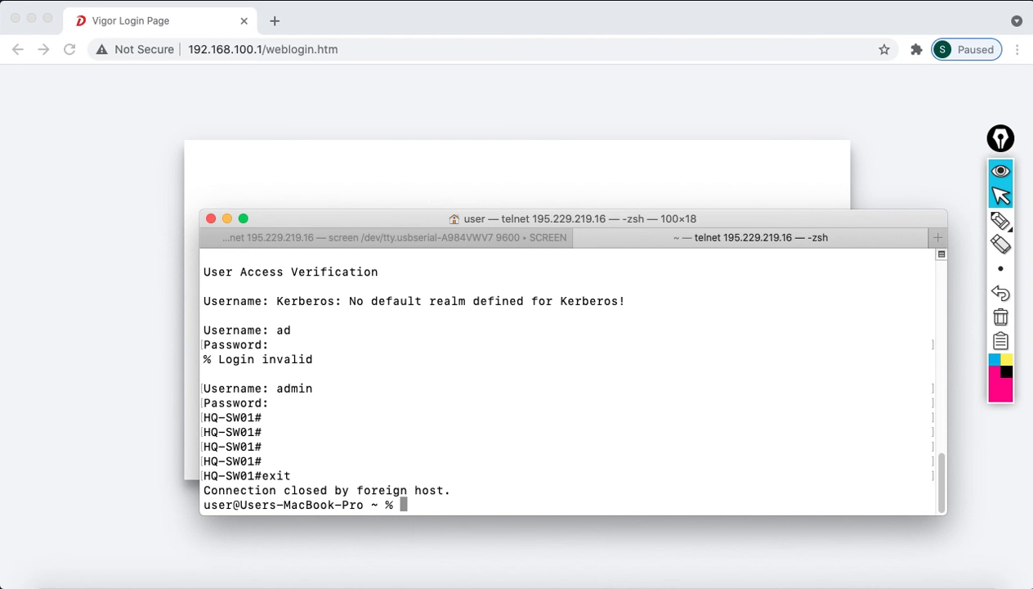
text(exit)
key(Return)
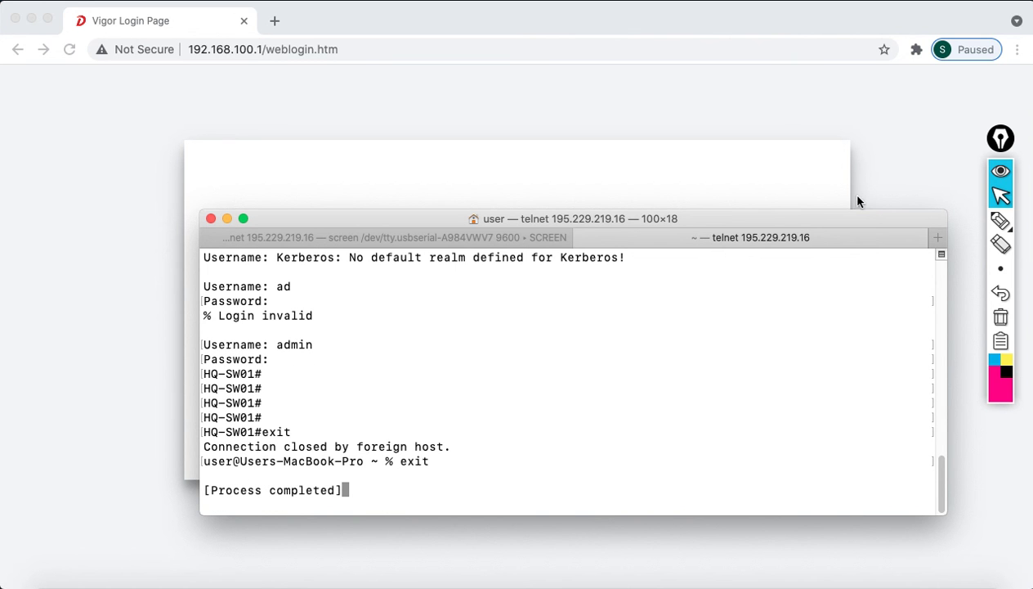
click(210, 219)
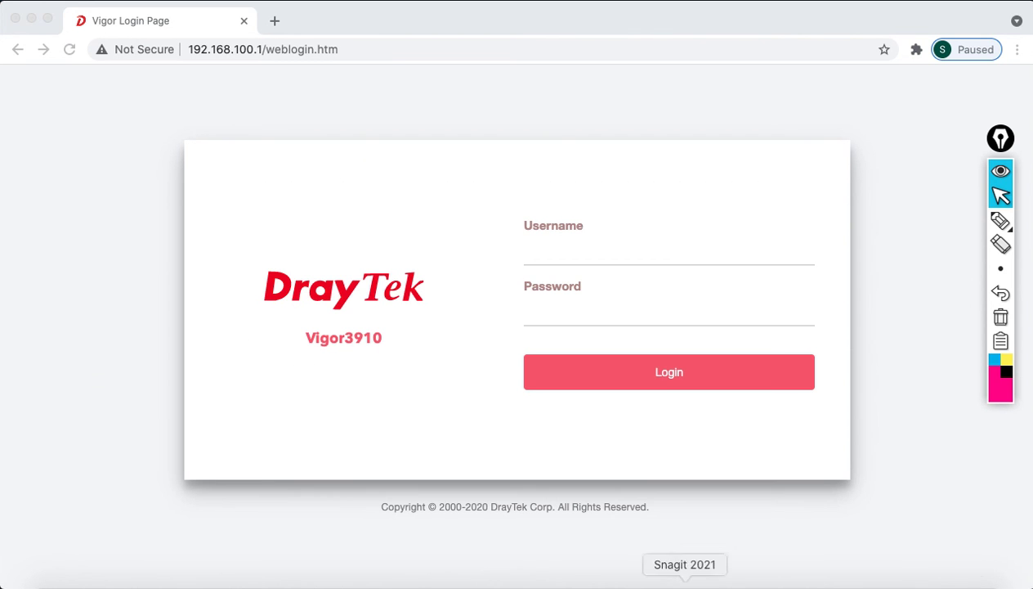
Switch to PowerPoint and select thumbnail slide 43, 'Thank you for watching'.
click(898, 579)
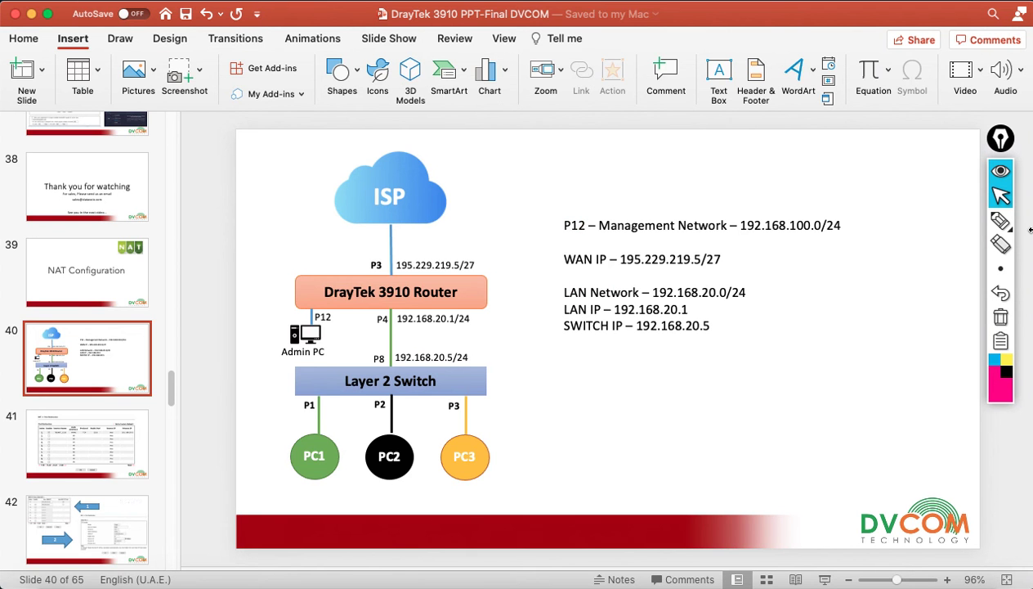
scroll(102, 523, down, 2)
click(97, 530)
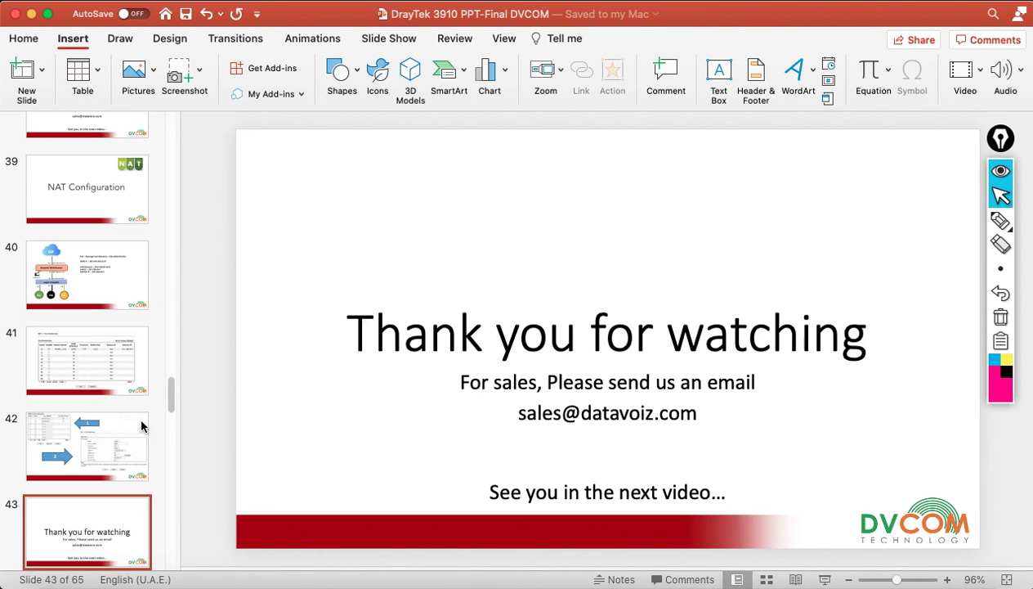